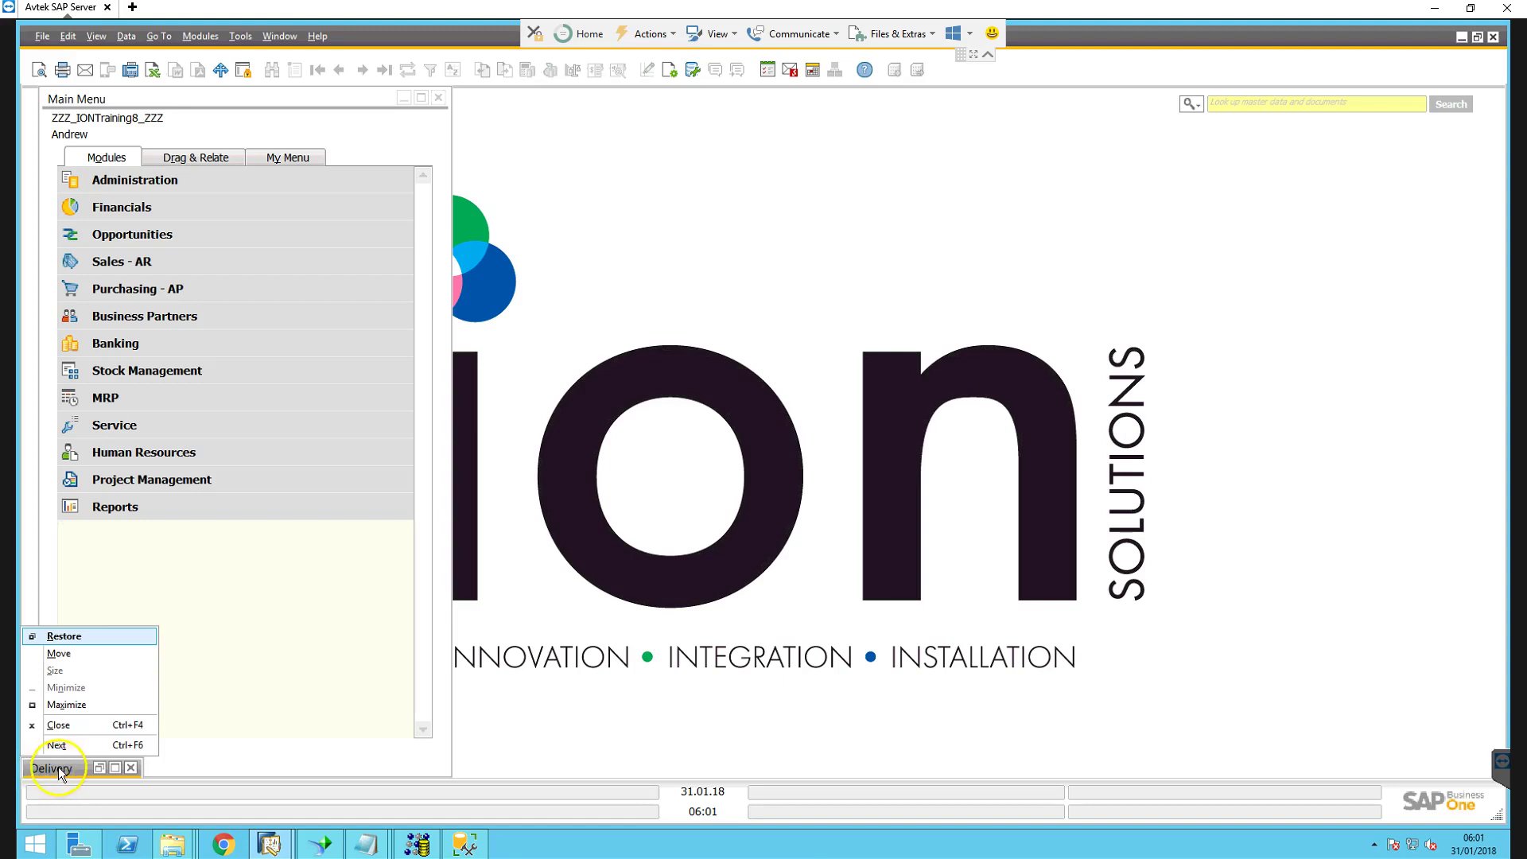
Restore the minimised delivery for Microsoft Ireland and copy it to a return document.
click(58, 770)
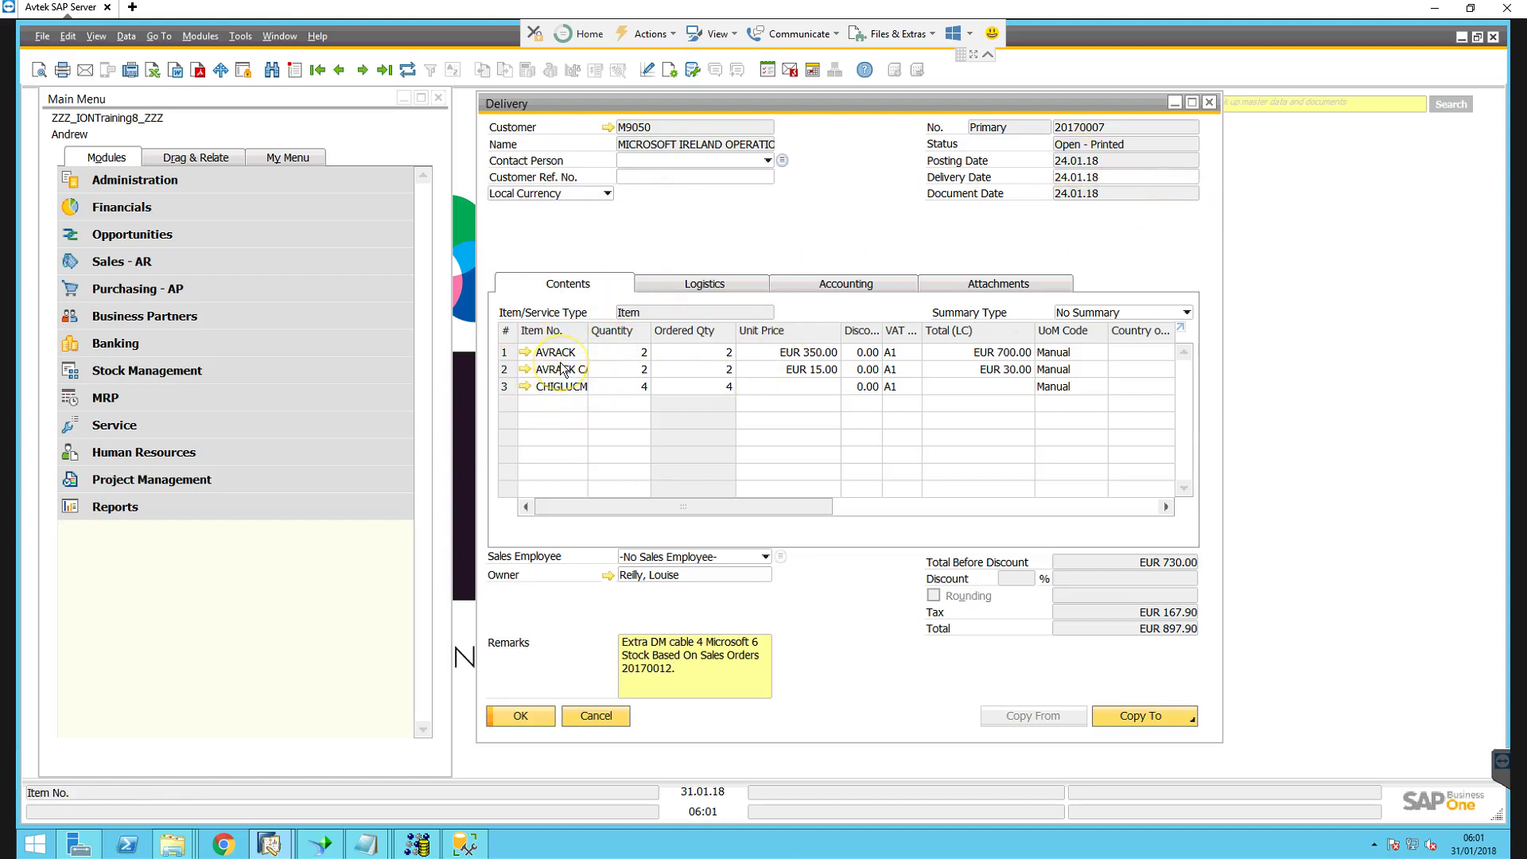
click(1151, 718)
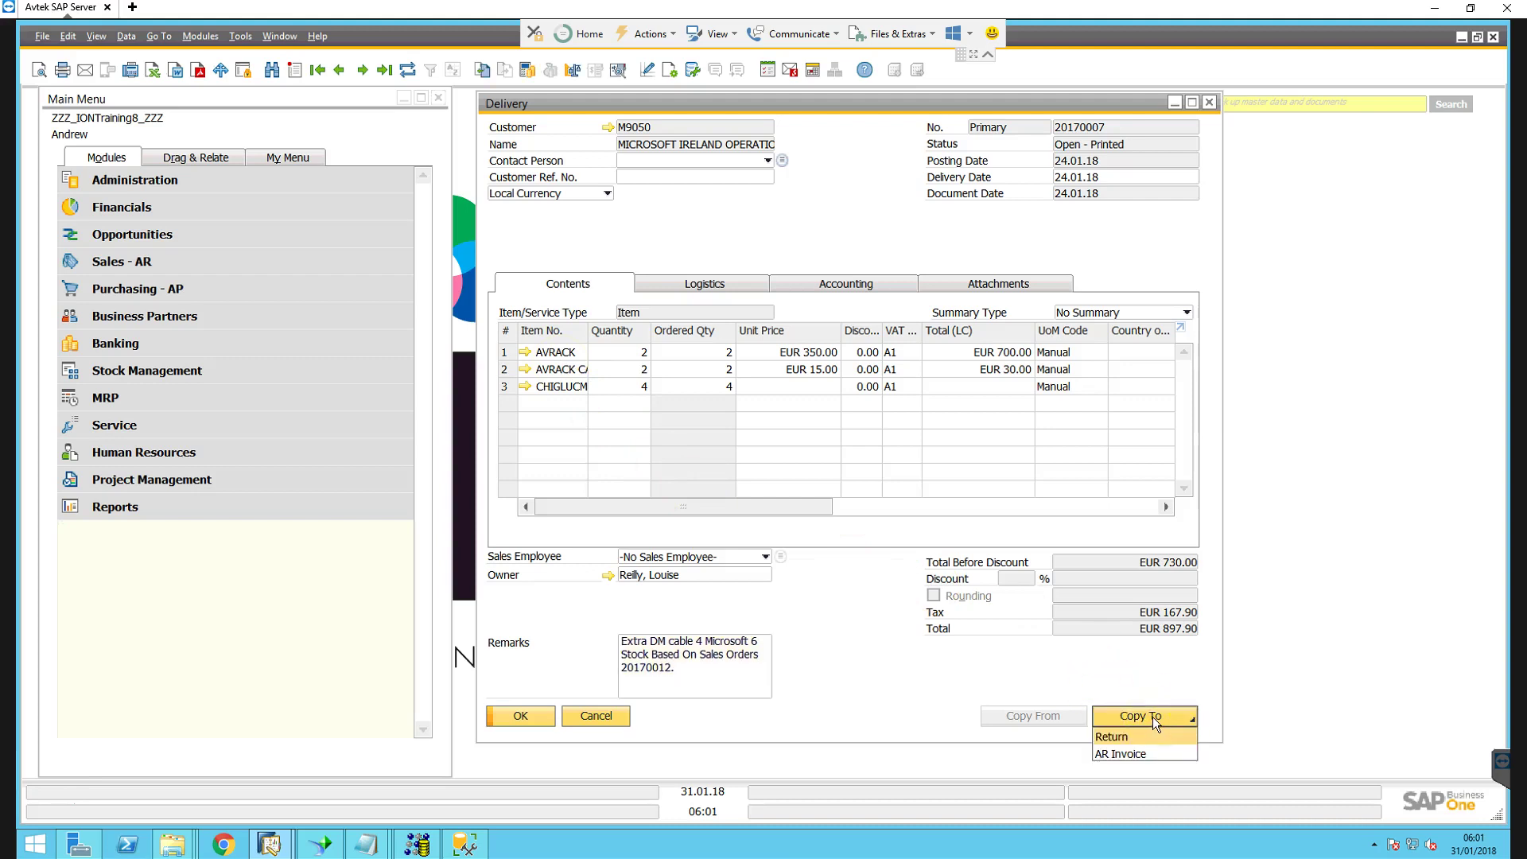
click(1116, 738)
click(1134, 739)
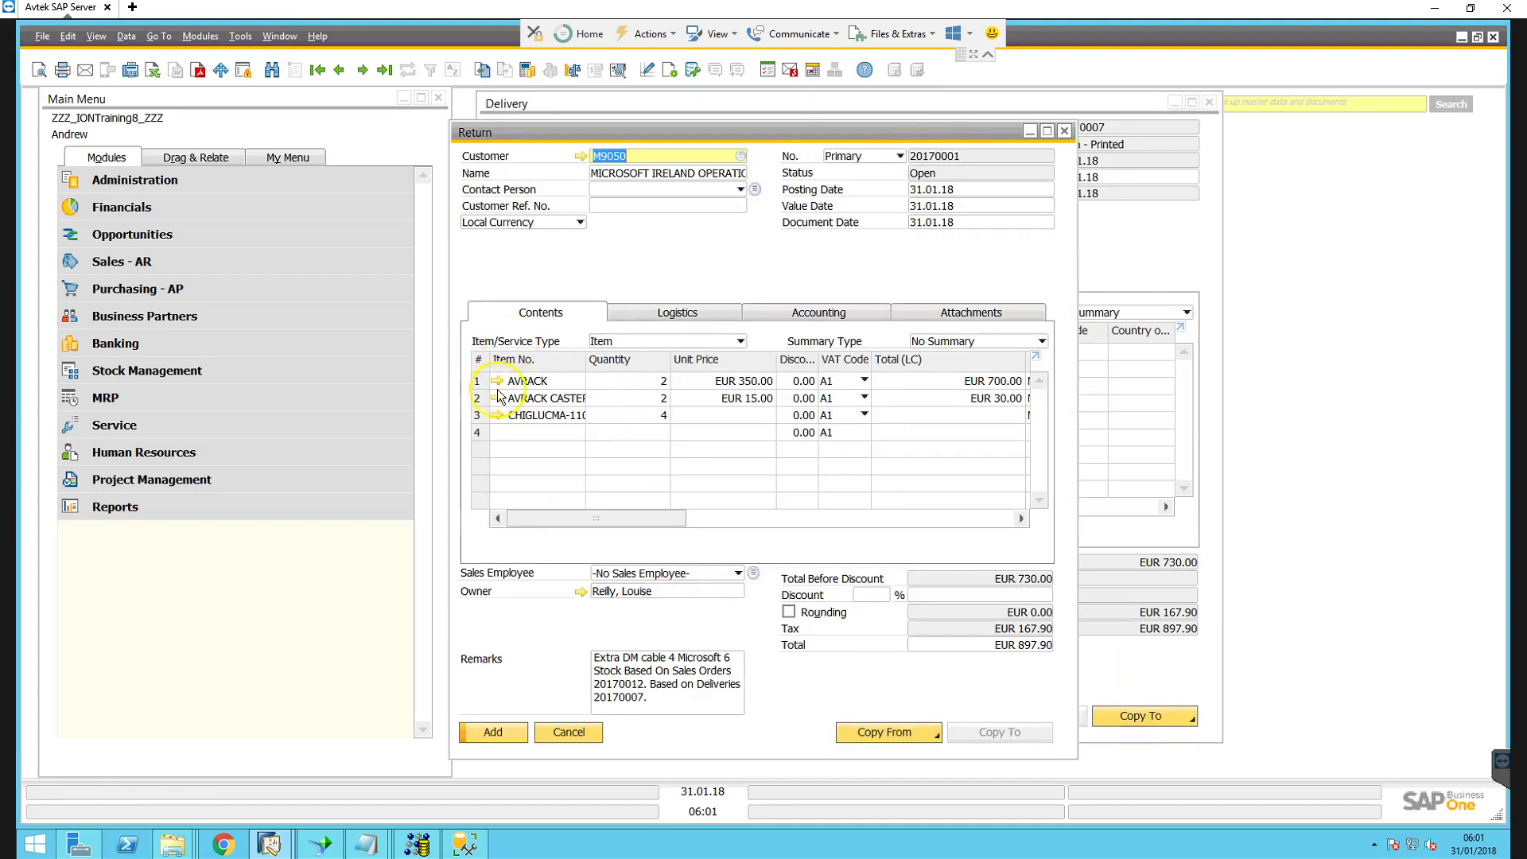
Delete the AVRACK CASTERS and CHIGLUCMA-110 rows from the return and cancel the document without adding it.
right_click(495, 414)
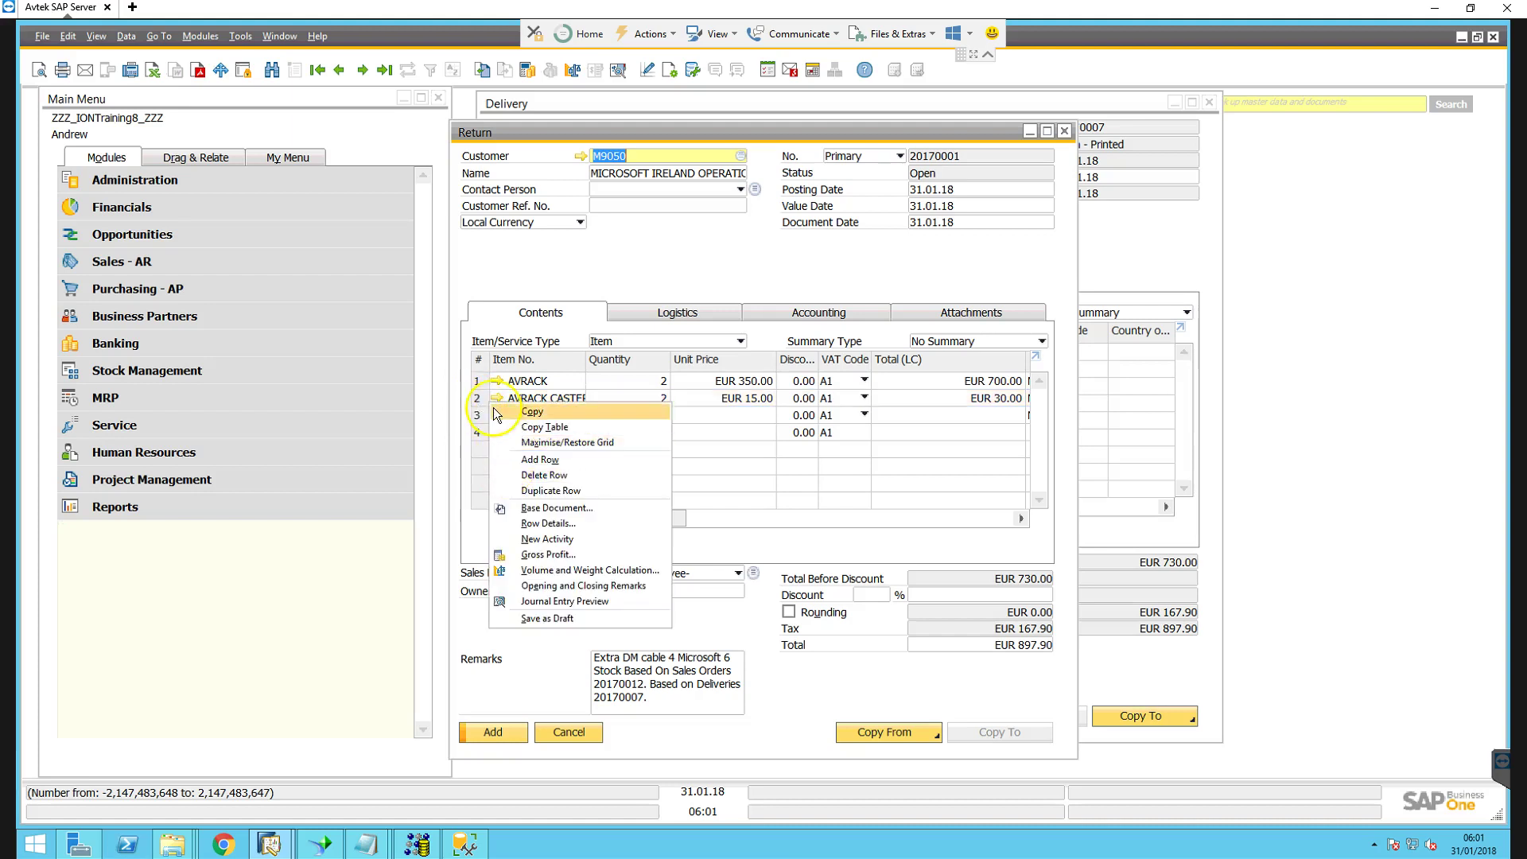
click(544, 475)
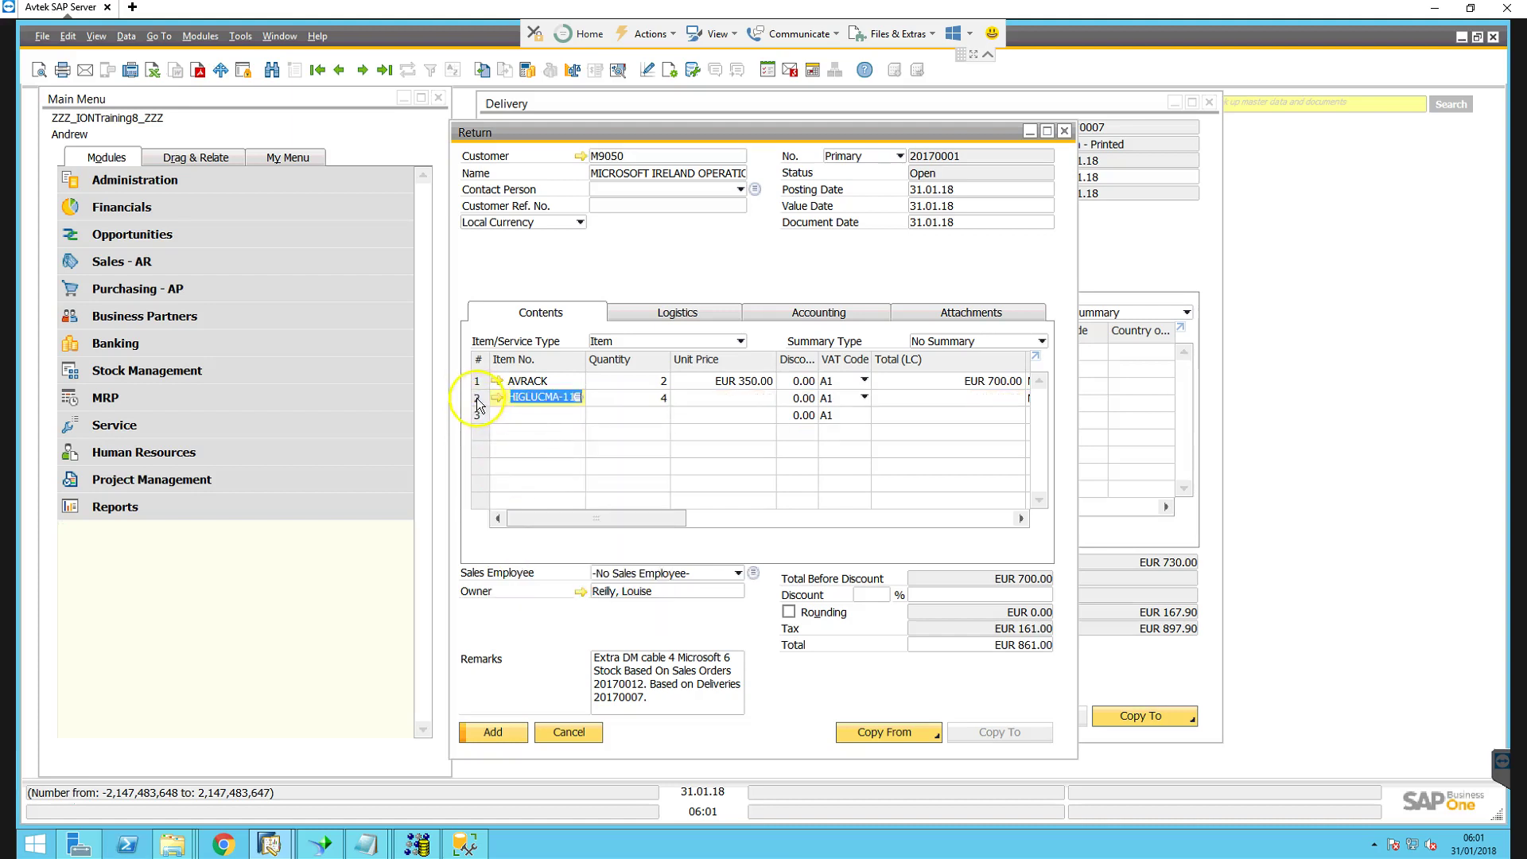
right_click(480, 405)
click(516, 478)
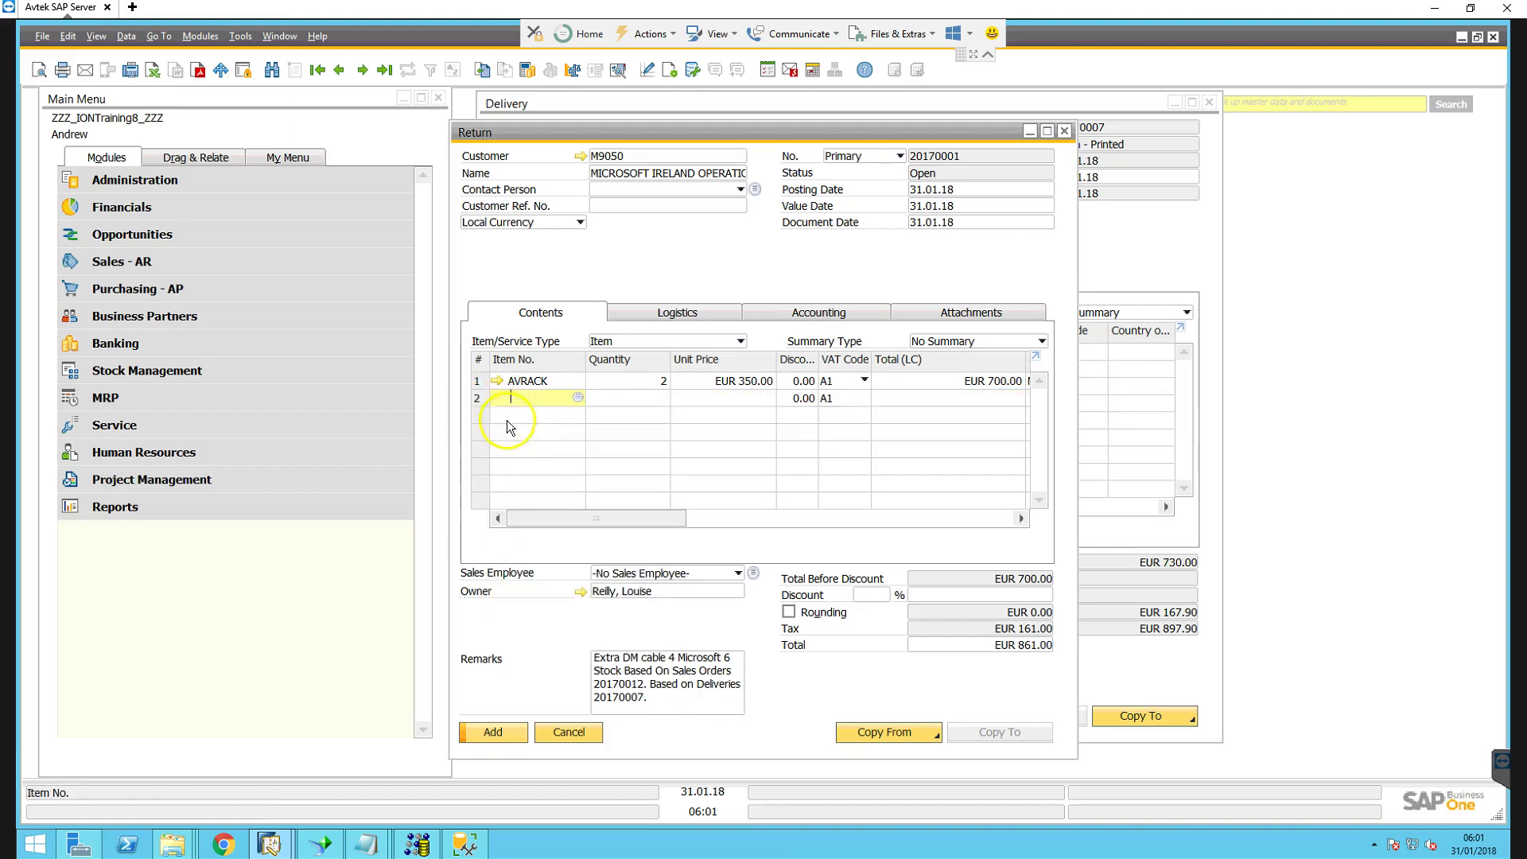
click(584, 736)
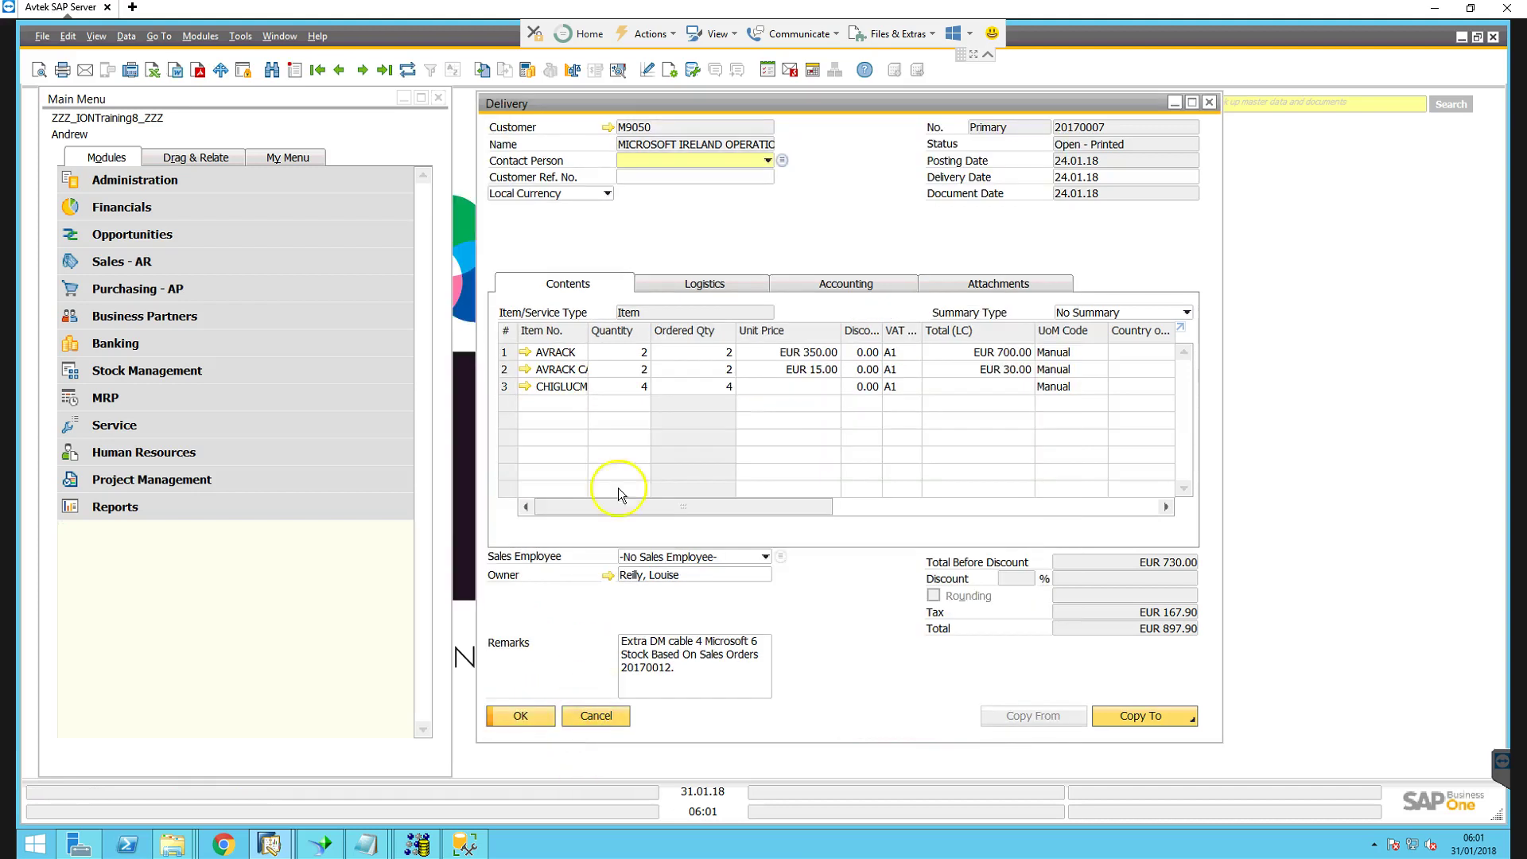
Start a blank sales return from the Sales - AR module and enter the Microsoft Ireland customer code.
click(199, 37)
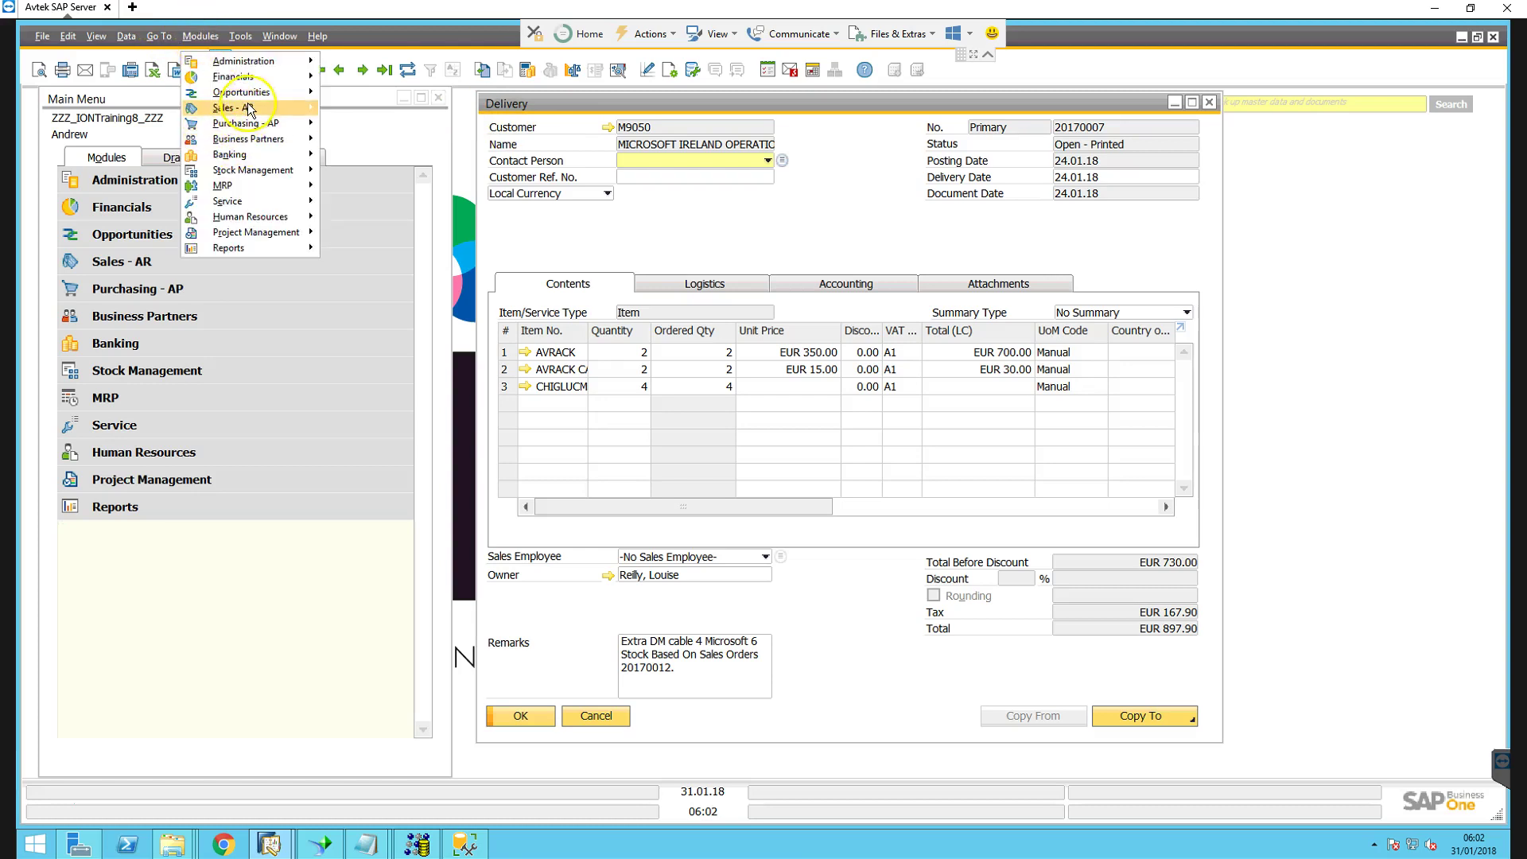
mouse_move(288, 110)
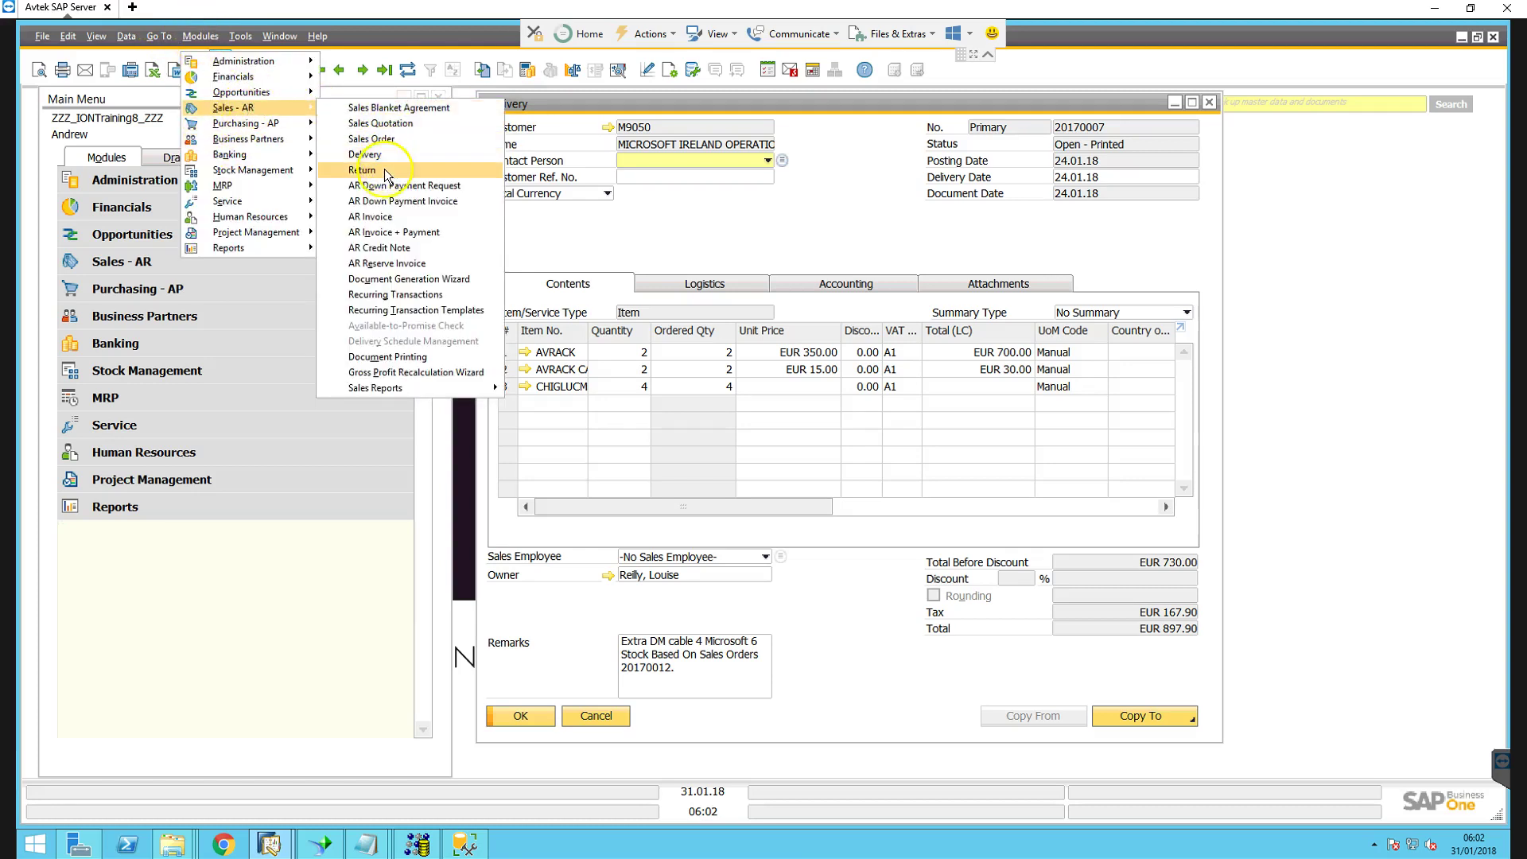
click(350, 264)
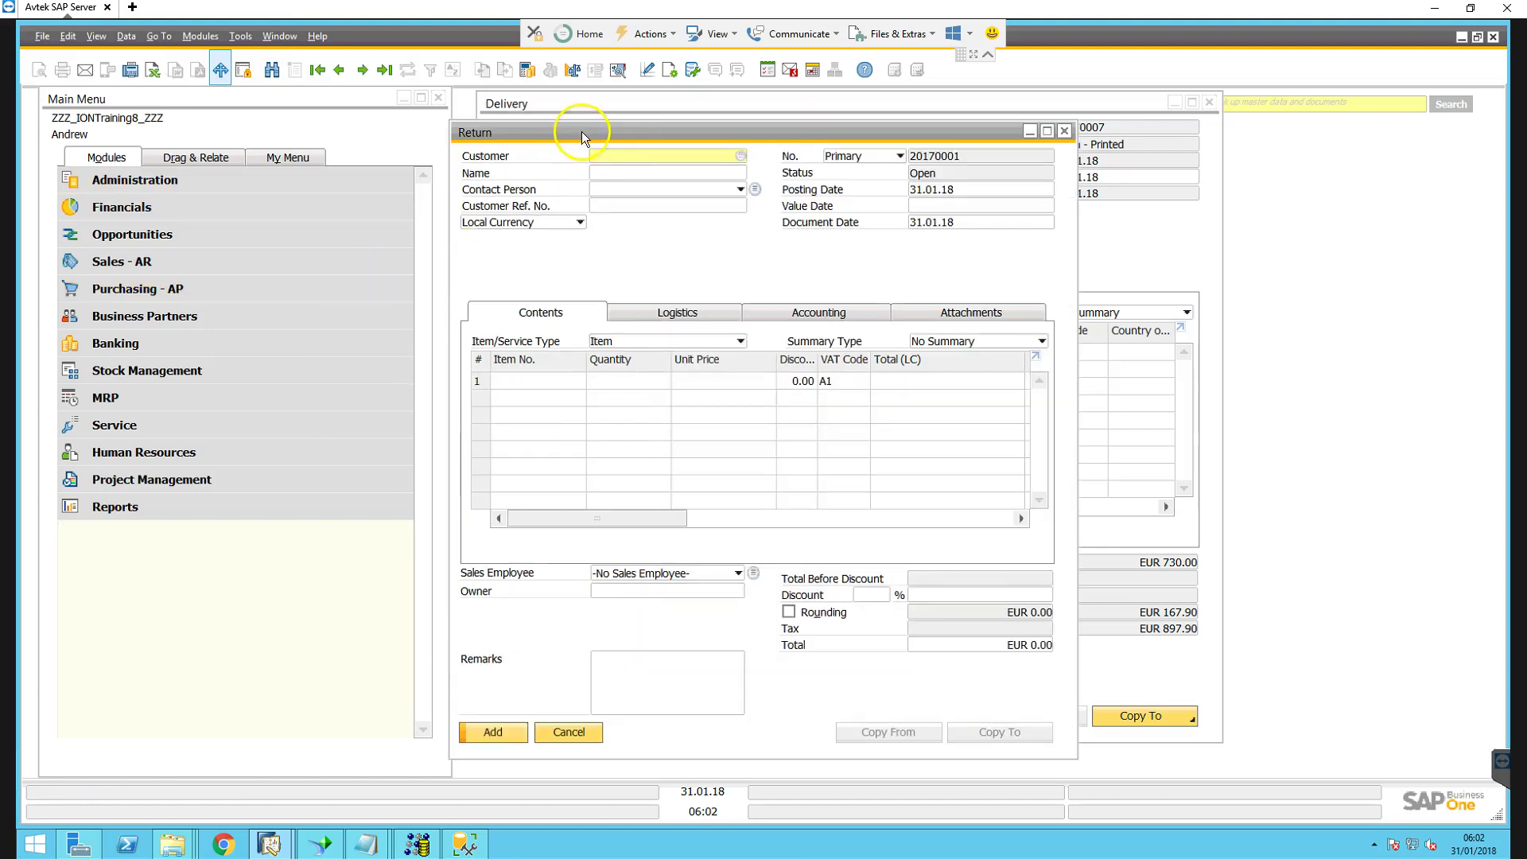
drag(581, 131, 631, 151)
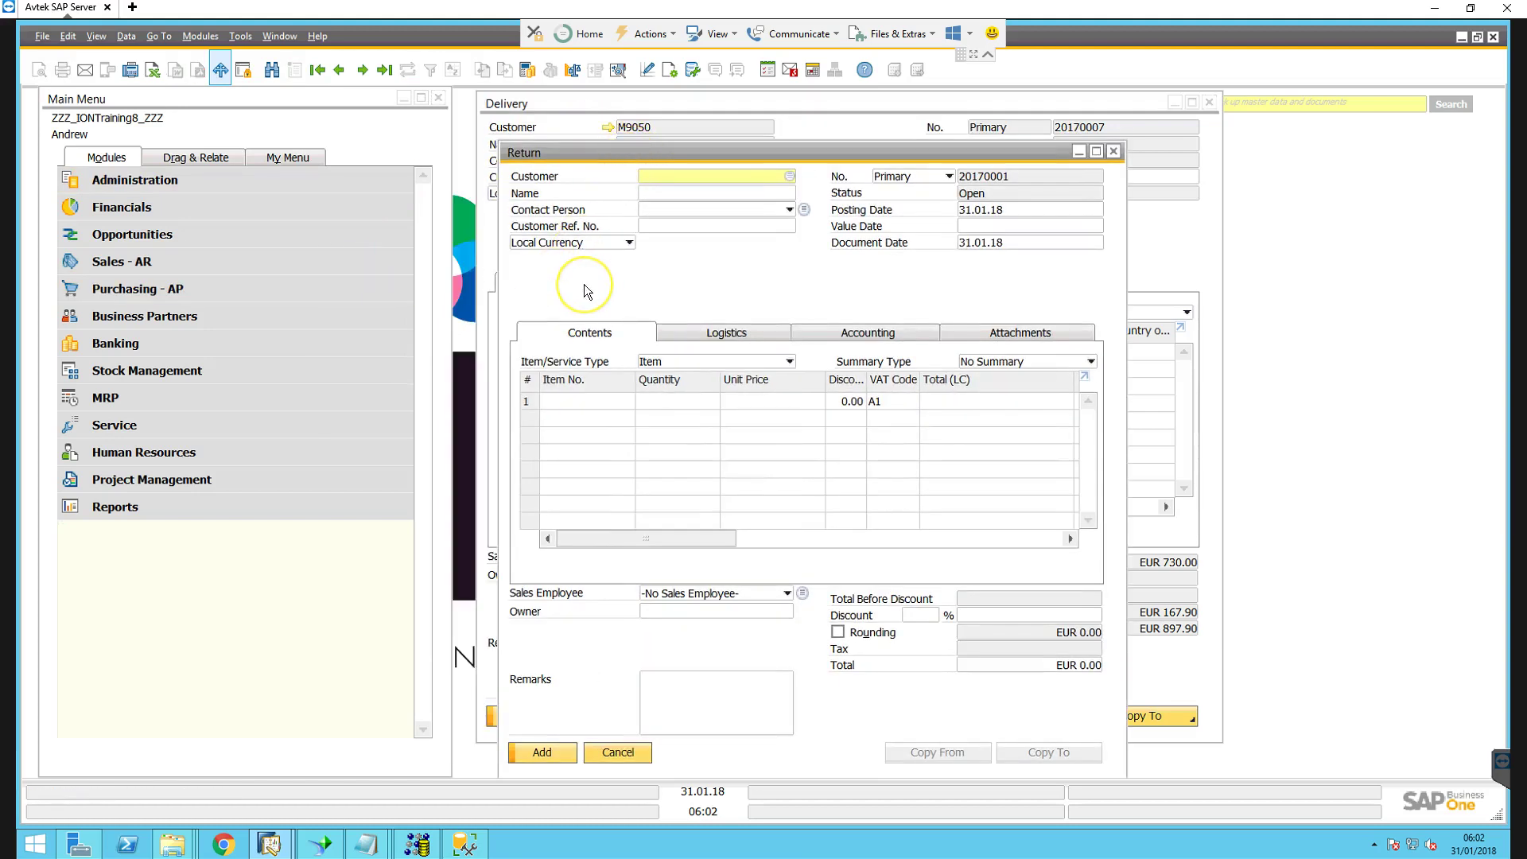
text(M9050)
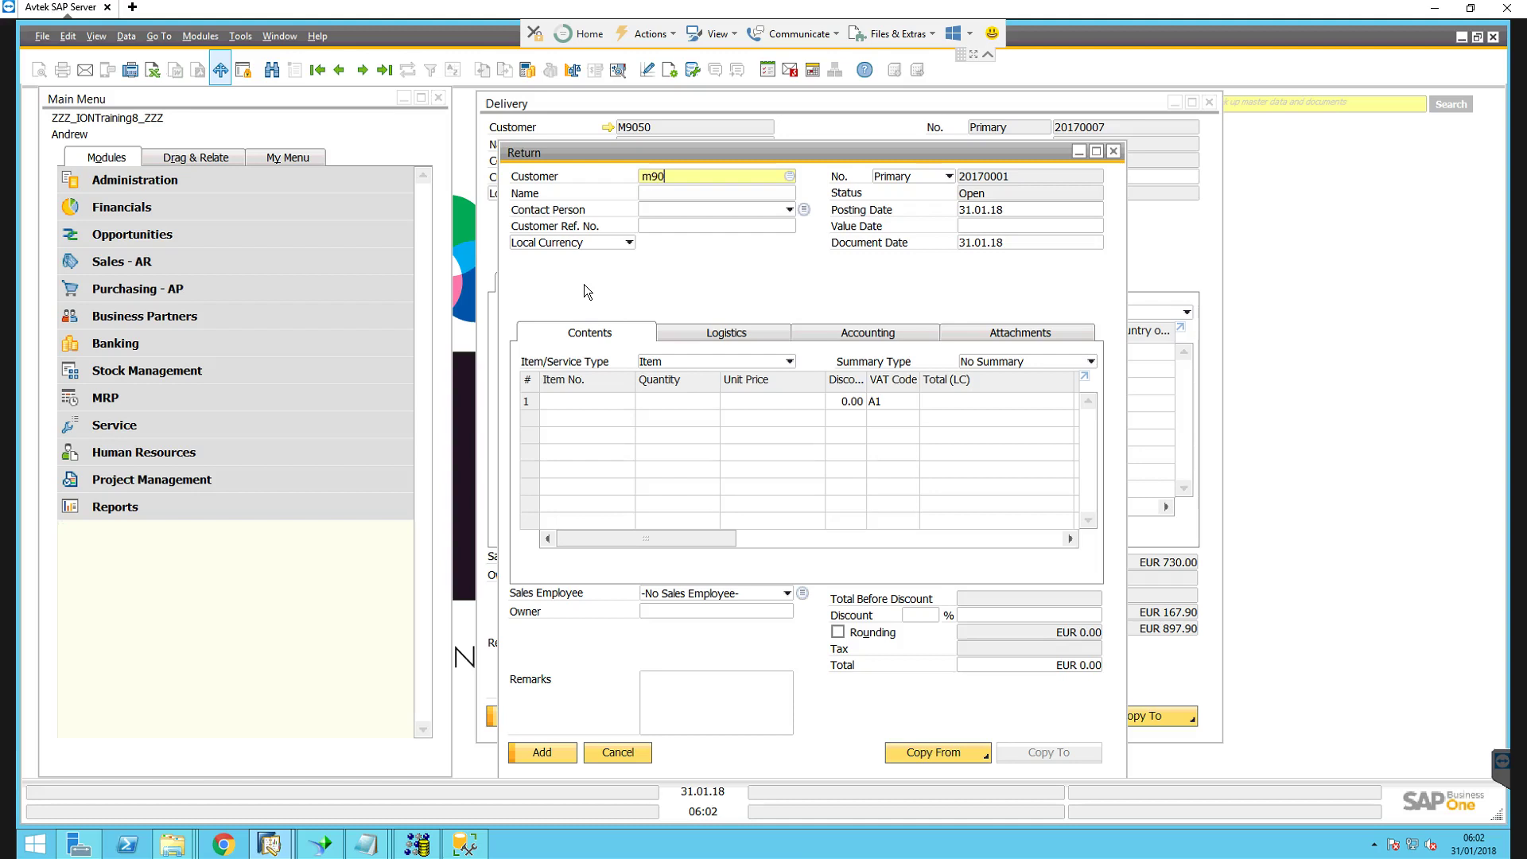
key(Tab)
Copy only the AVRACK CASTERS line from the first listed delivery into the return, using the current exchange rate and Customise options.
click(954, 754)
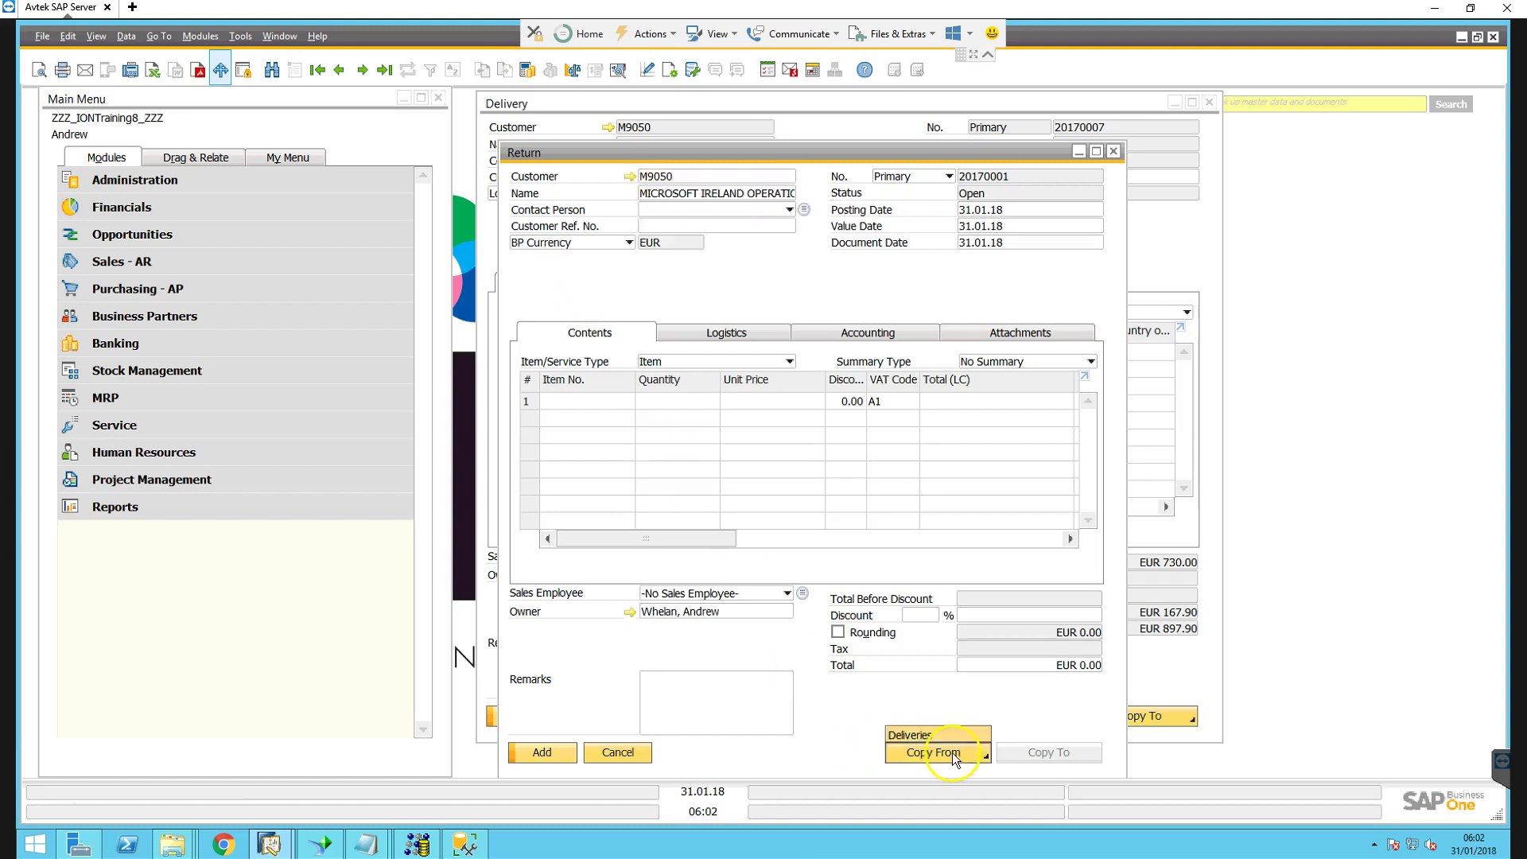
click(929, 737)
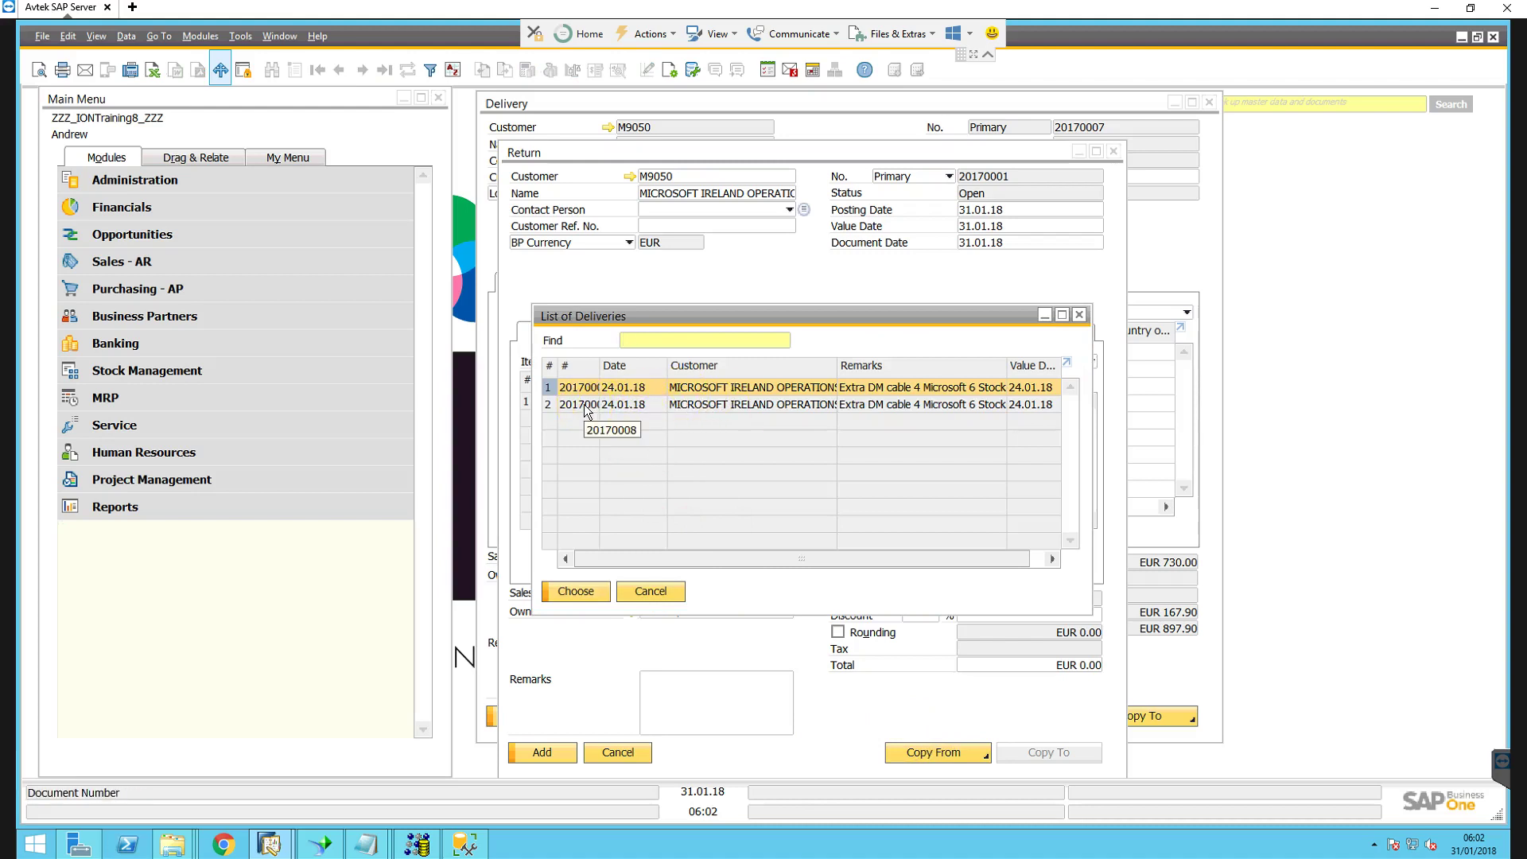
double_click(600, 370)
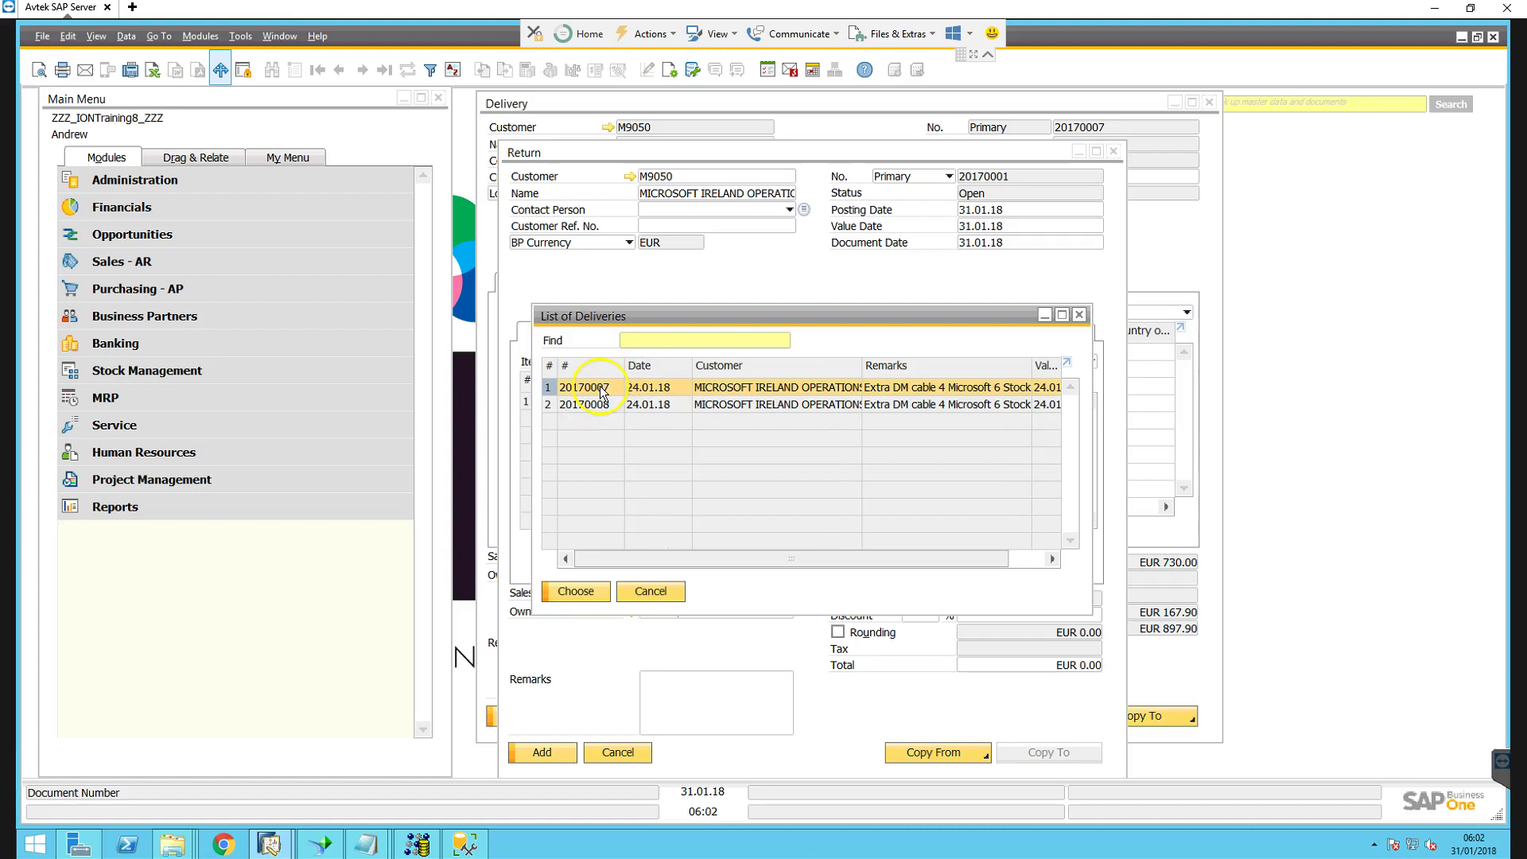
double_click(588, 411)
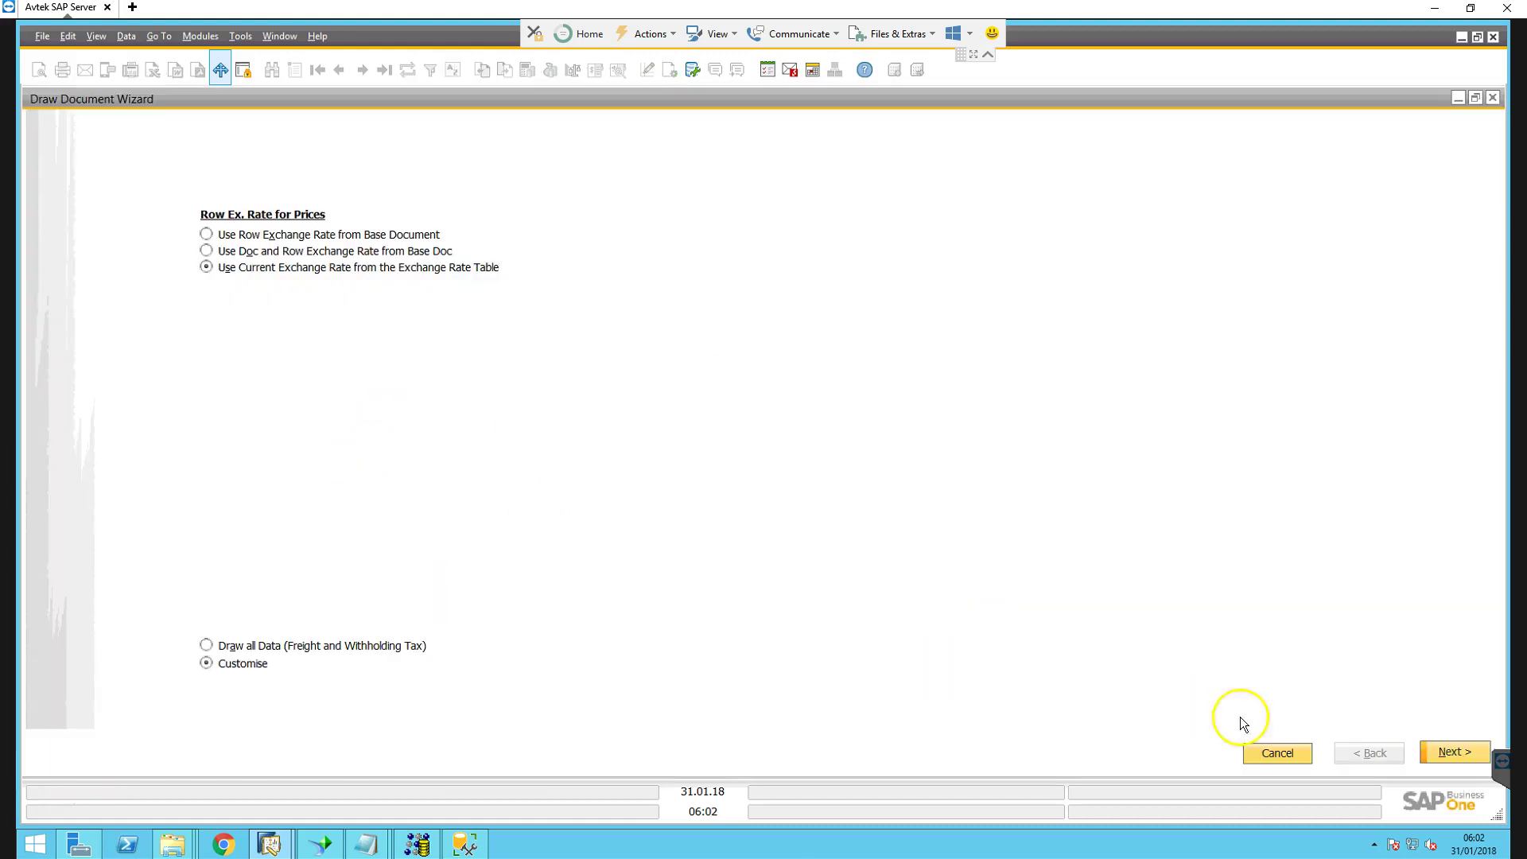
click(1454, 753)
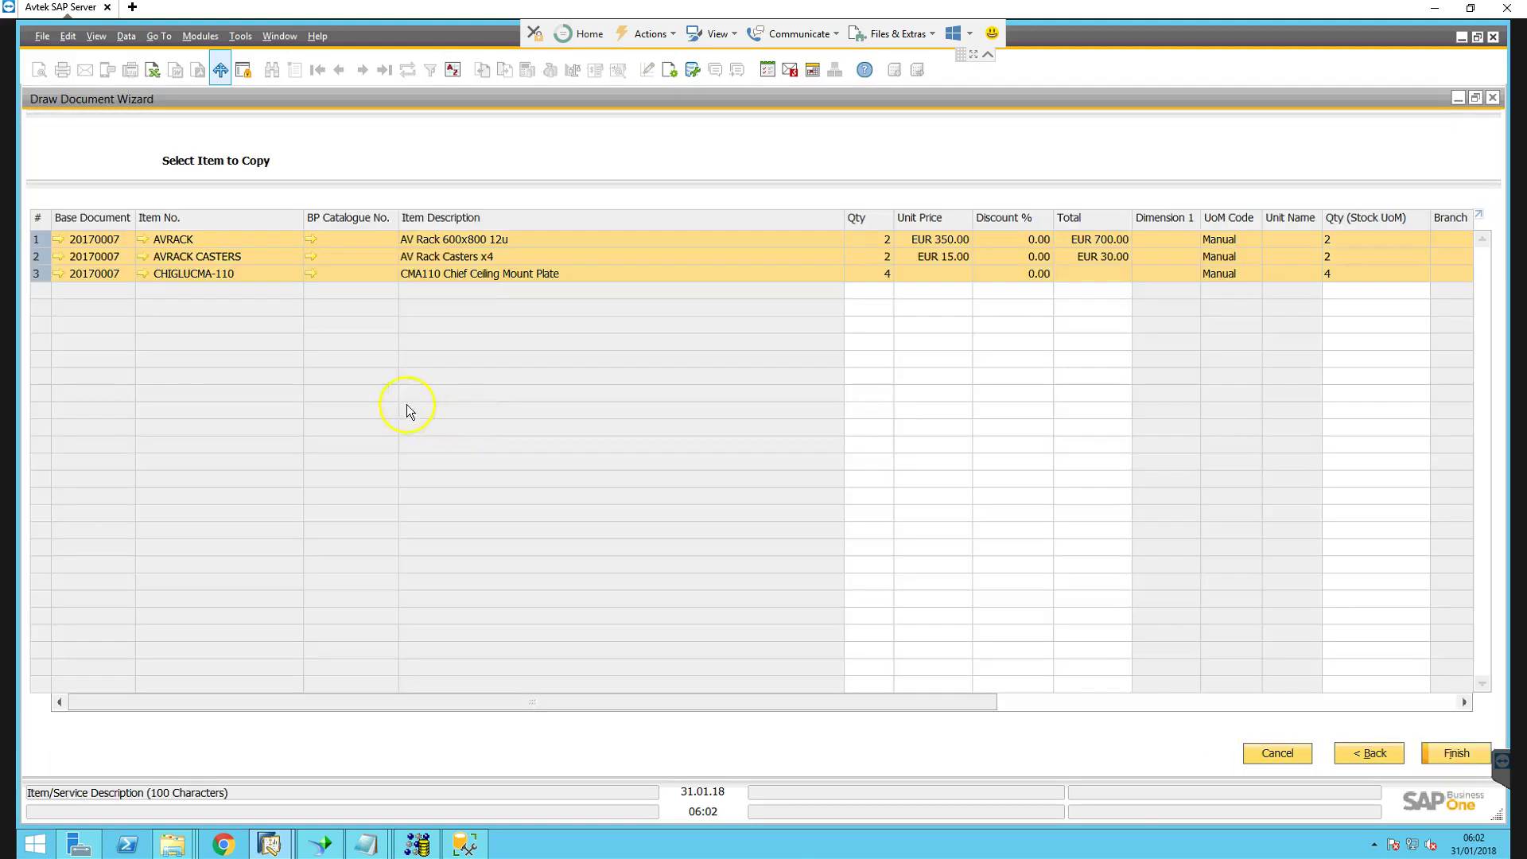
click(41, 257)
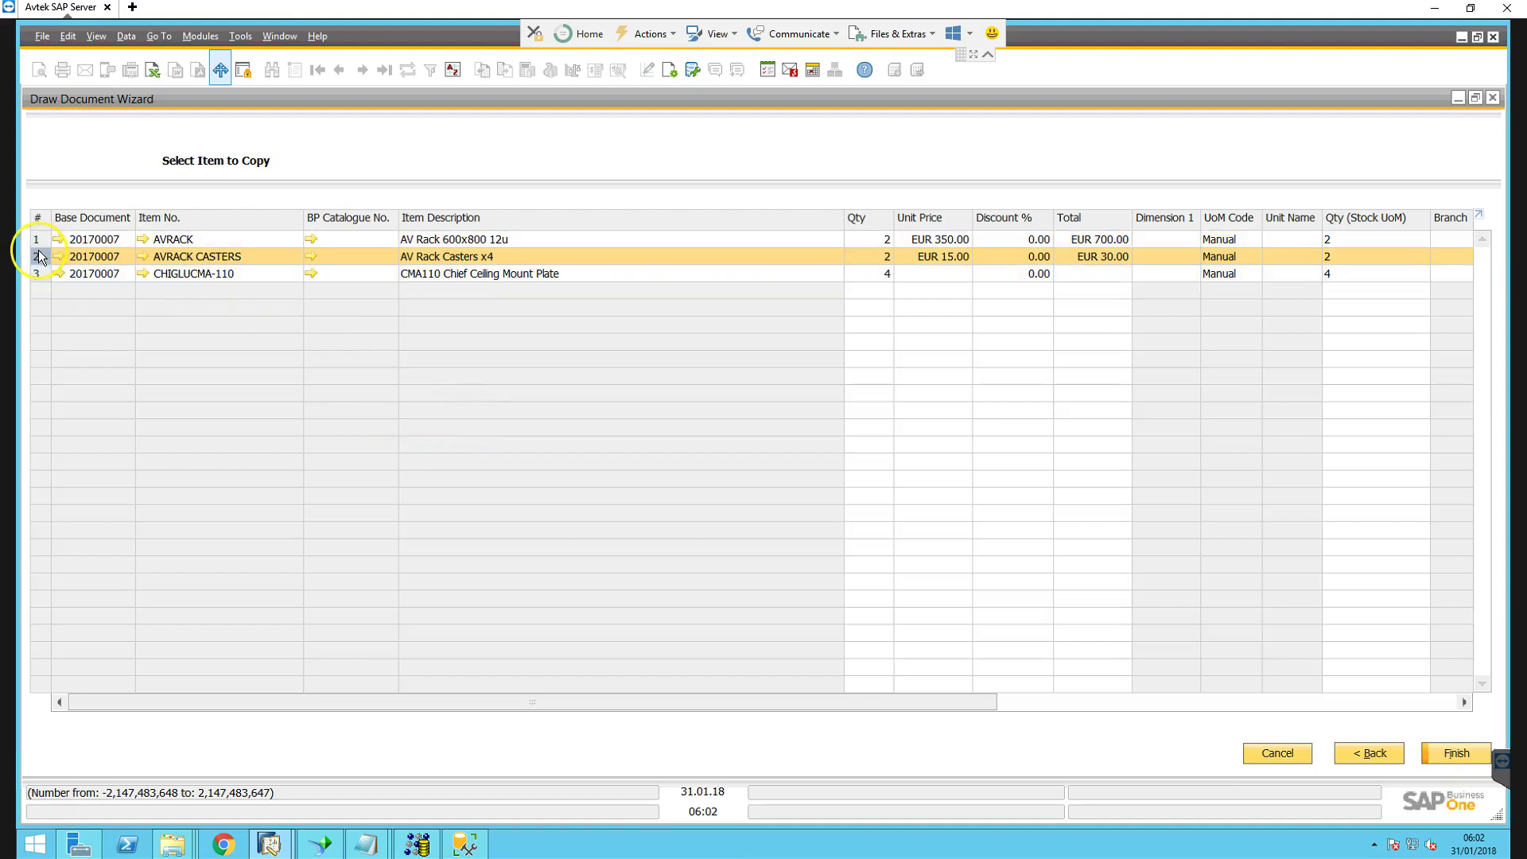
click(1454, 752)
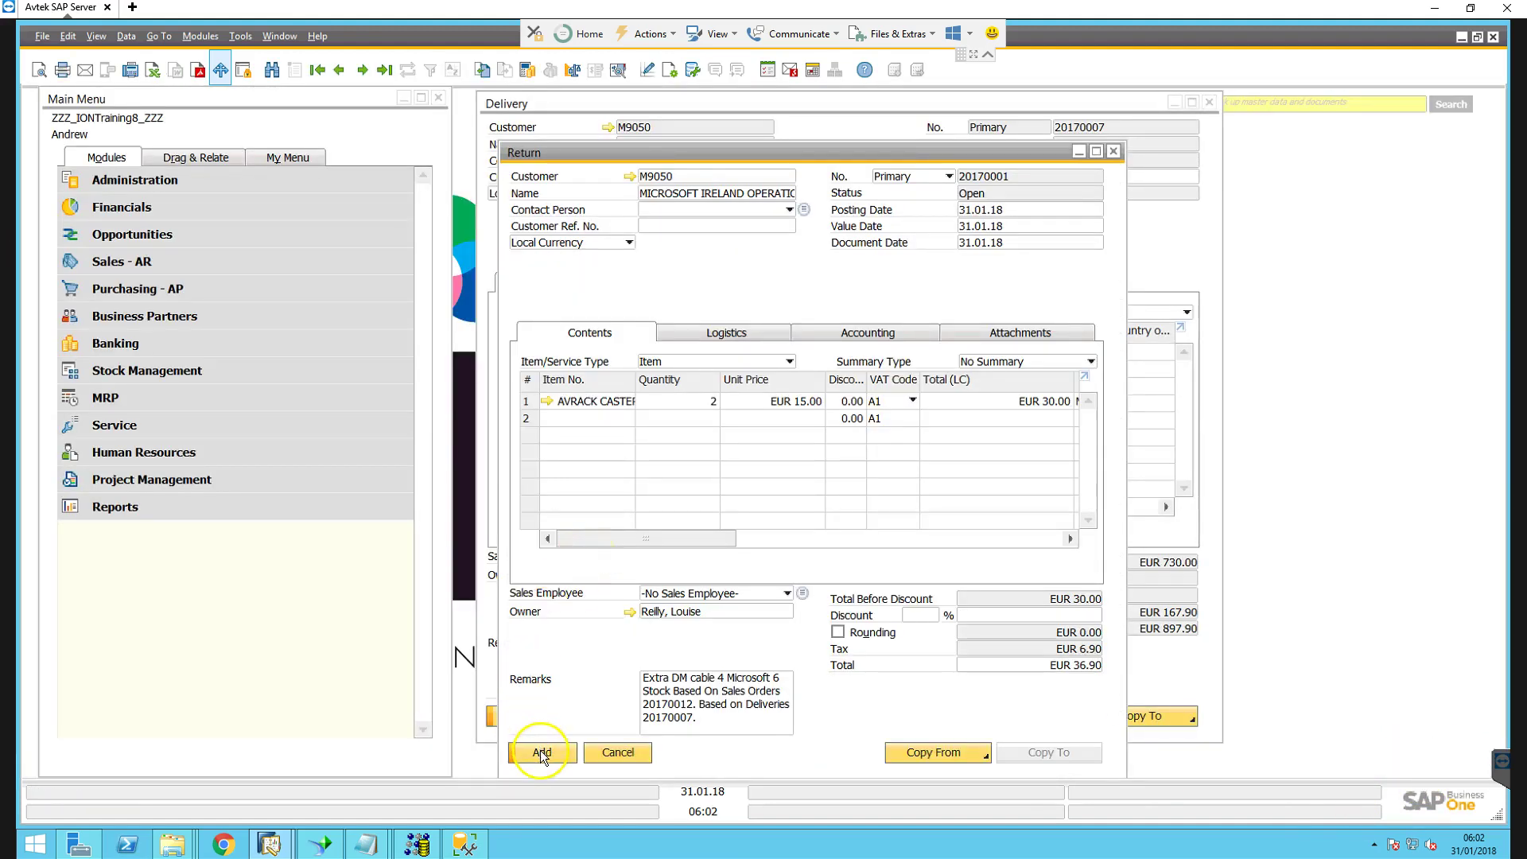
Review the remaining columns of the AVRACK CASTERS row and cancel the return without adding it.
click(527, 396)
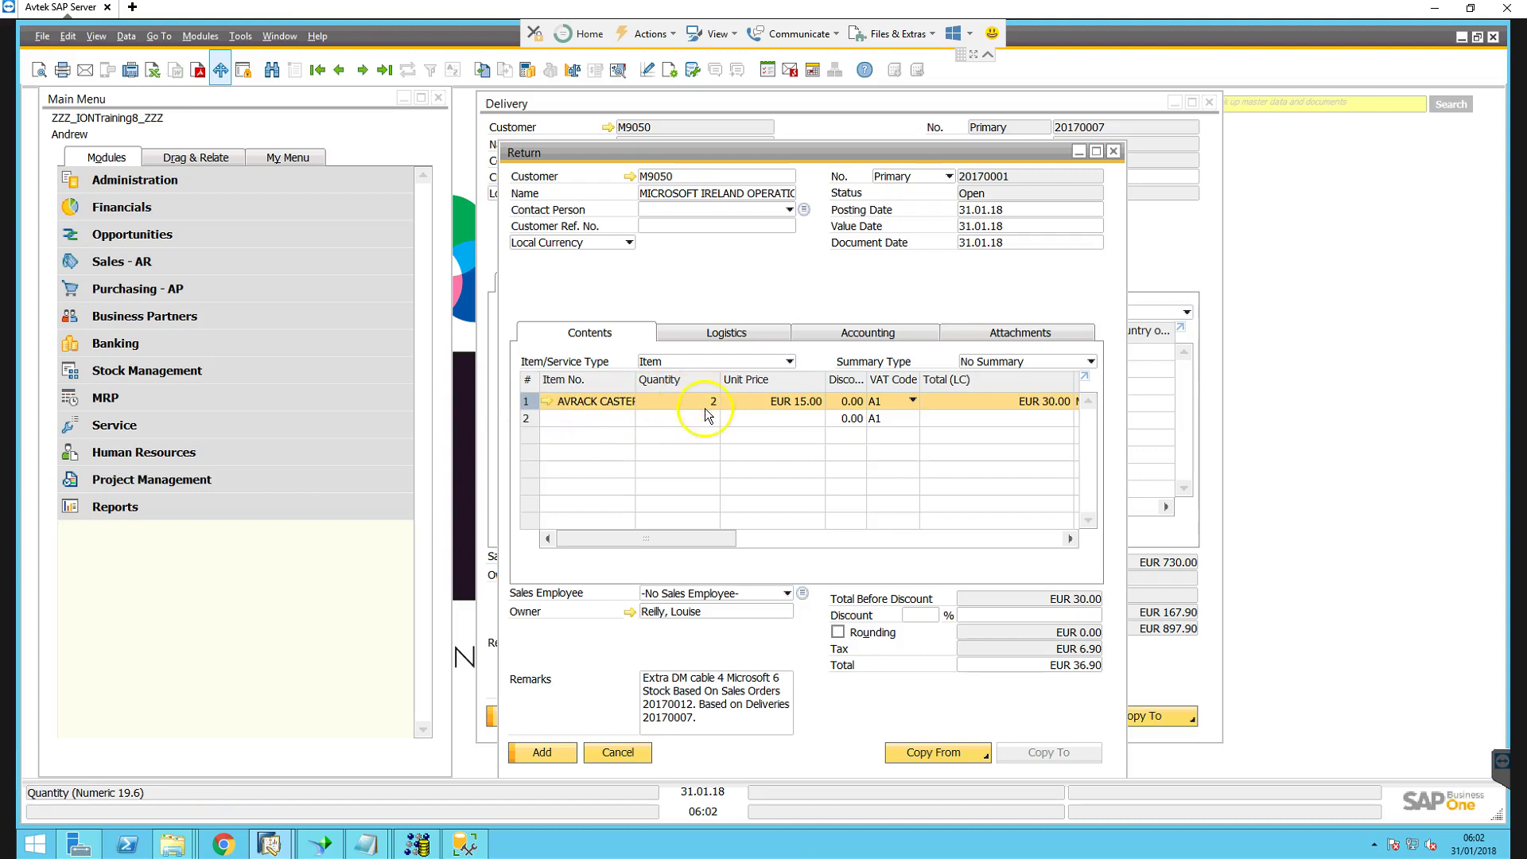
drag(708, 537, 940, 548)
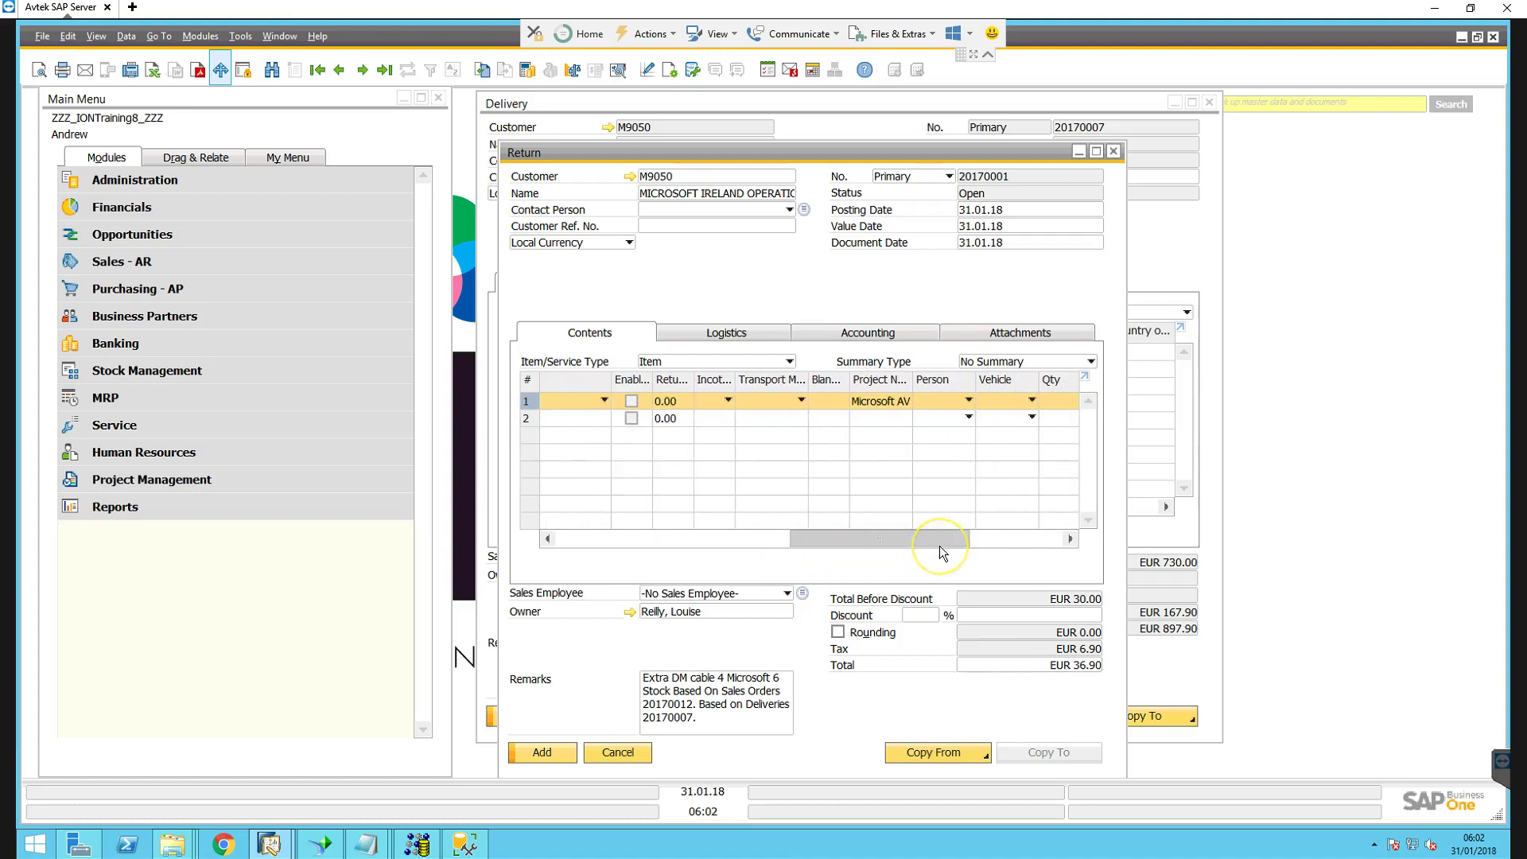
click(894, 539)
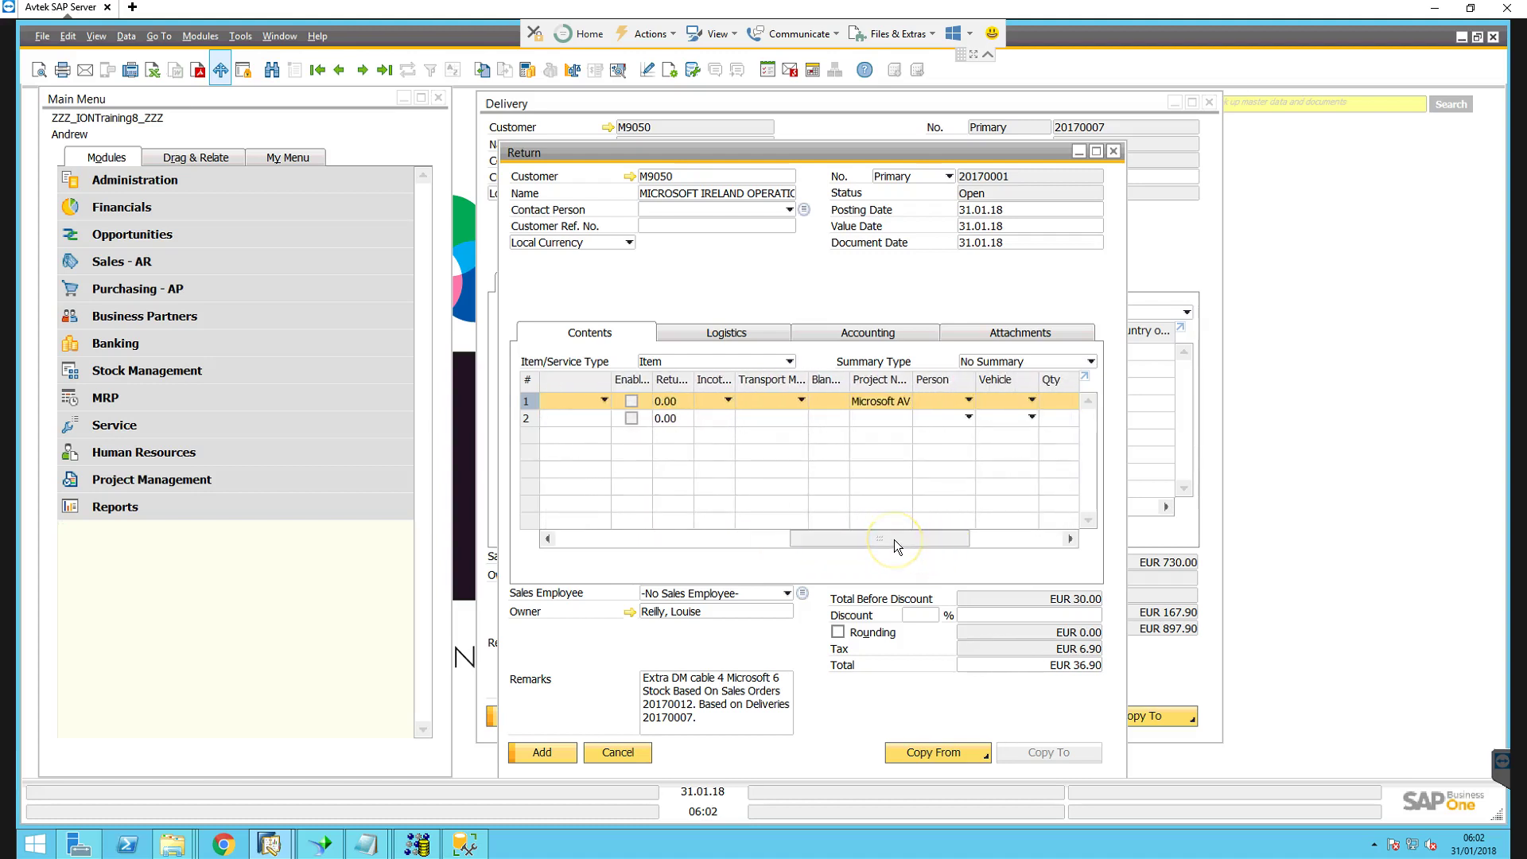
drag(894, 539, 665, 566)
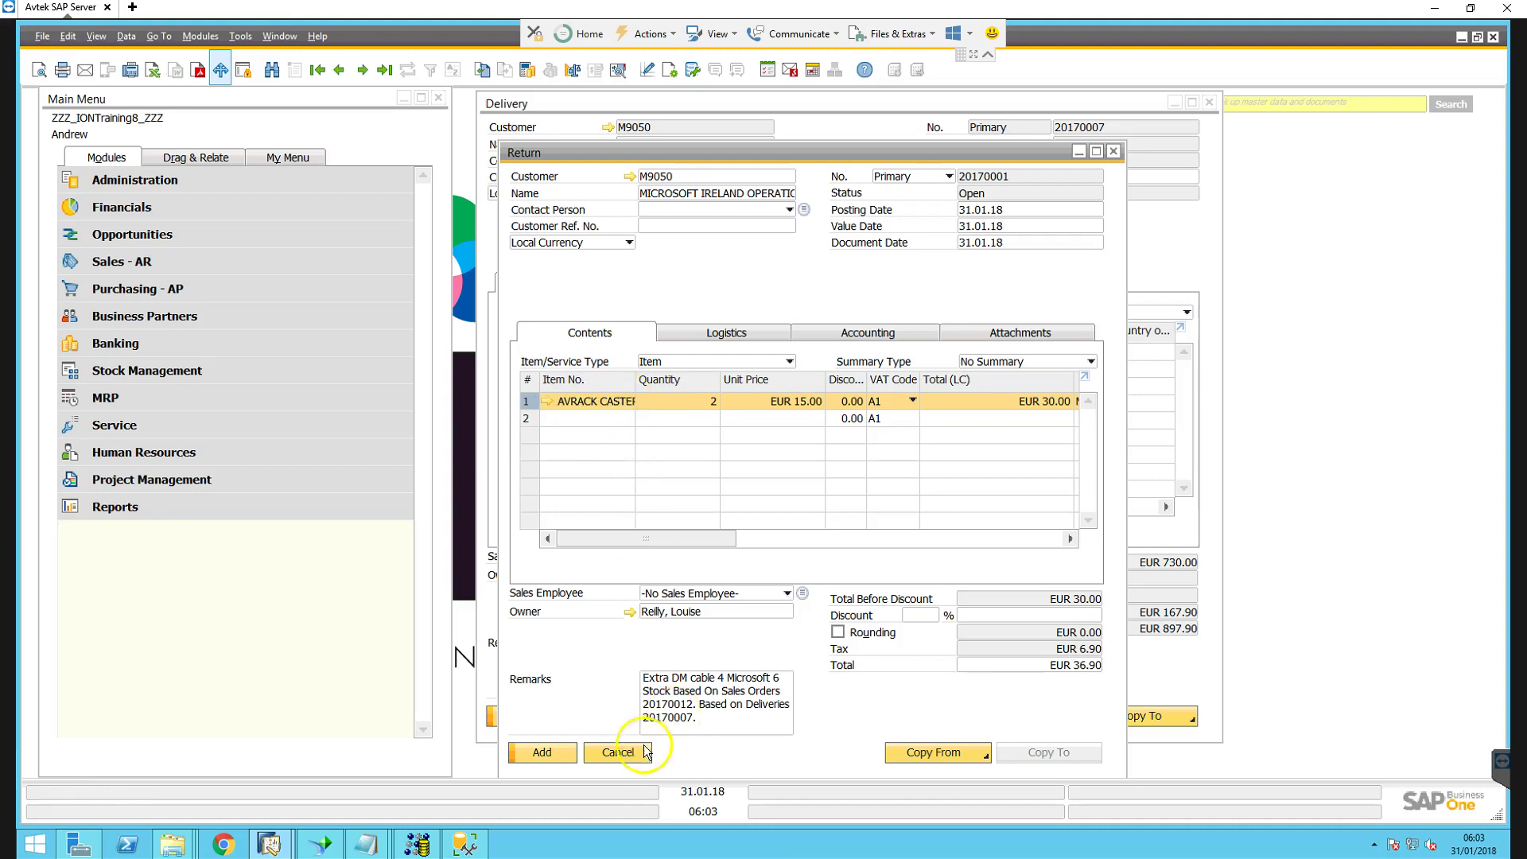
click(618, 752)
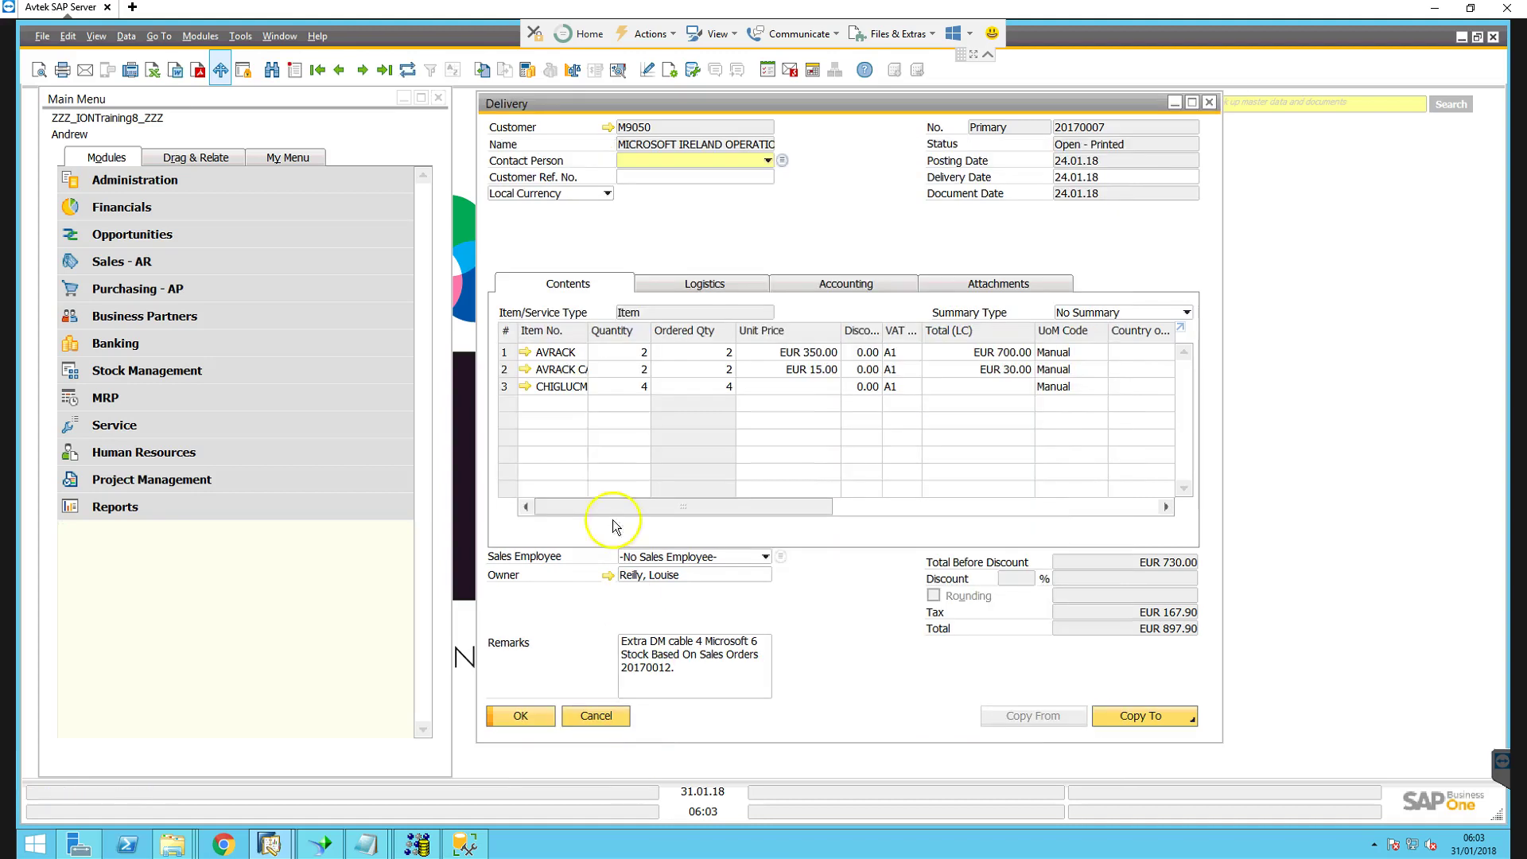
Open Goods Receipt PO from the Purchasing - AP module and bring up the most recent record.
click(162, 286)
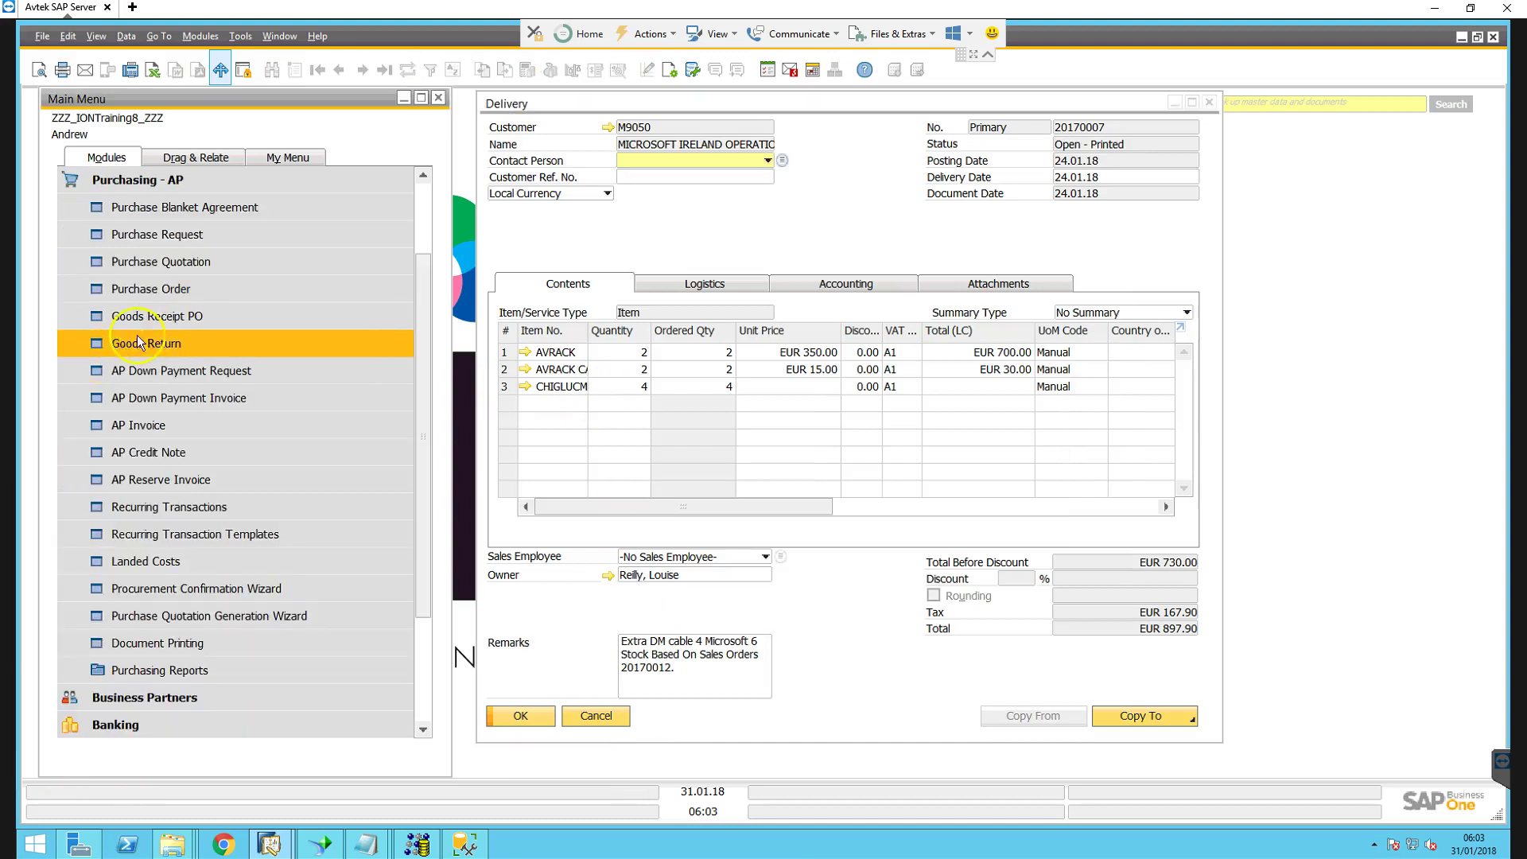
click(155, 320)
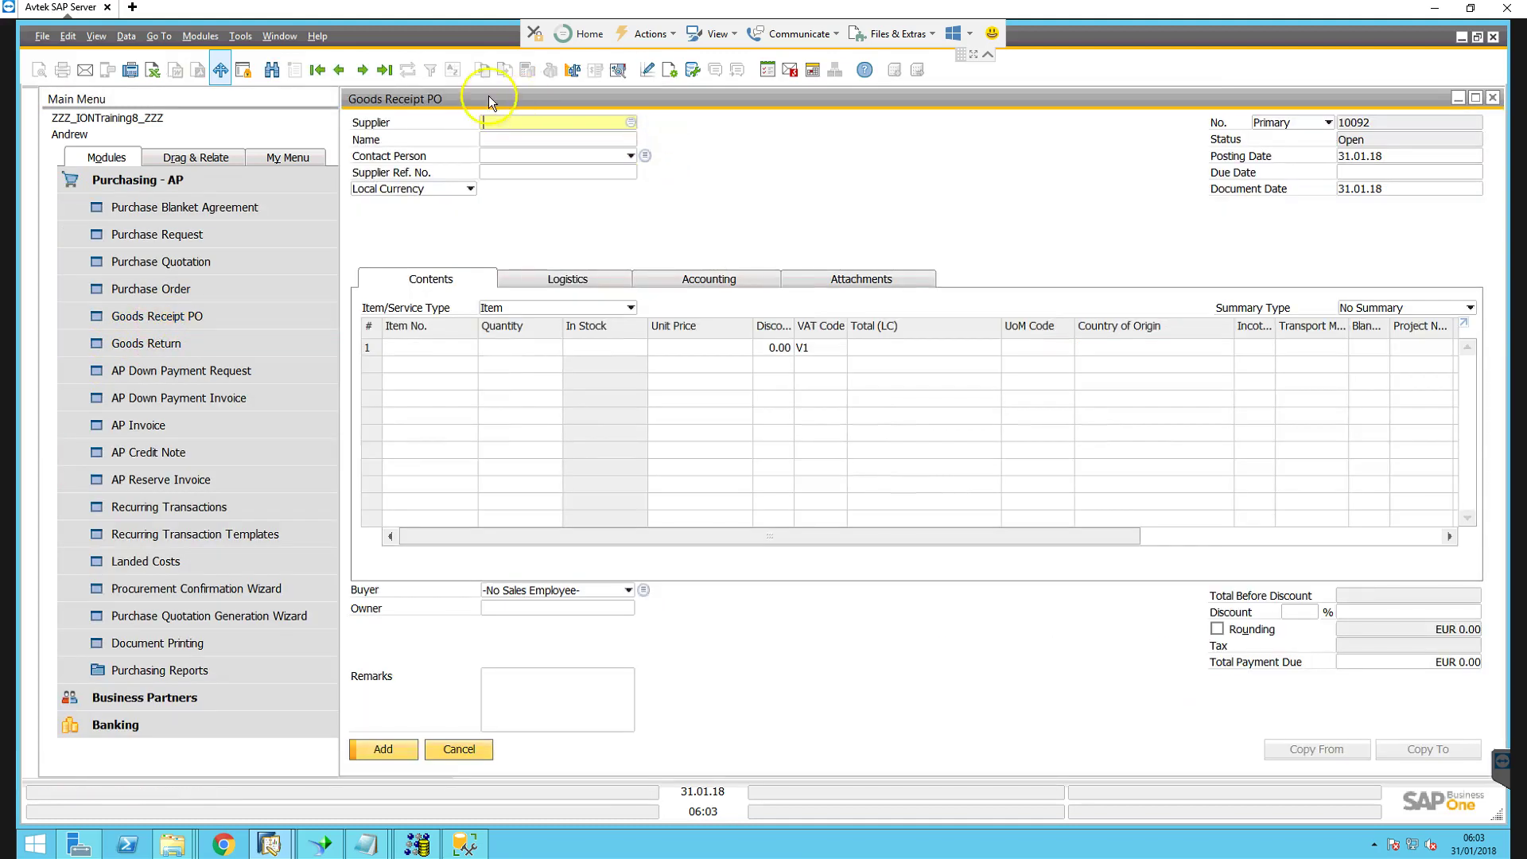
click(343, 71)
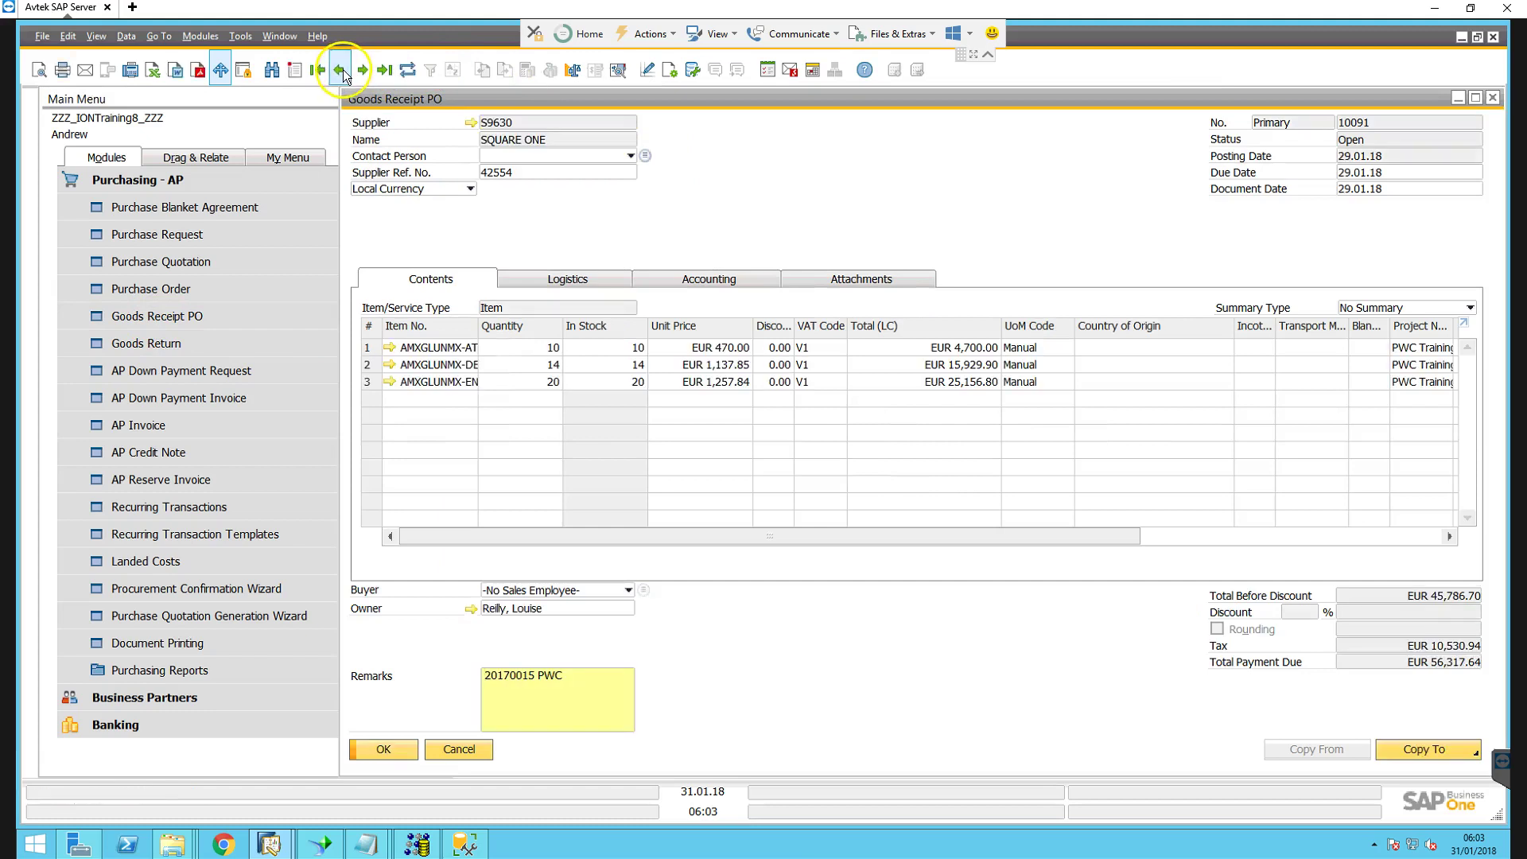
Copy the Square One goods receipt PO to a goods return and cancel the return without adding it.
click(1406, 752)
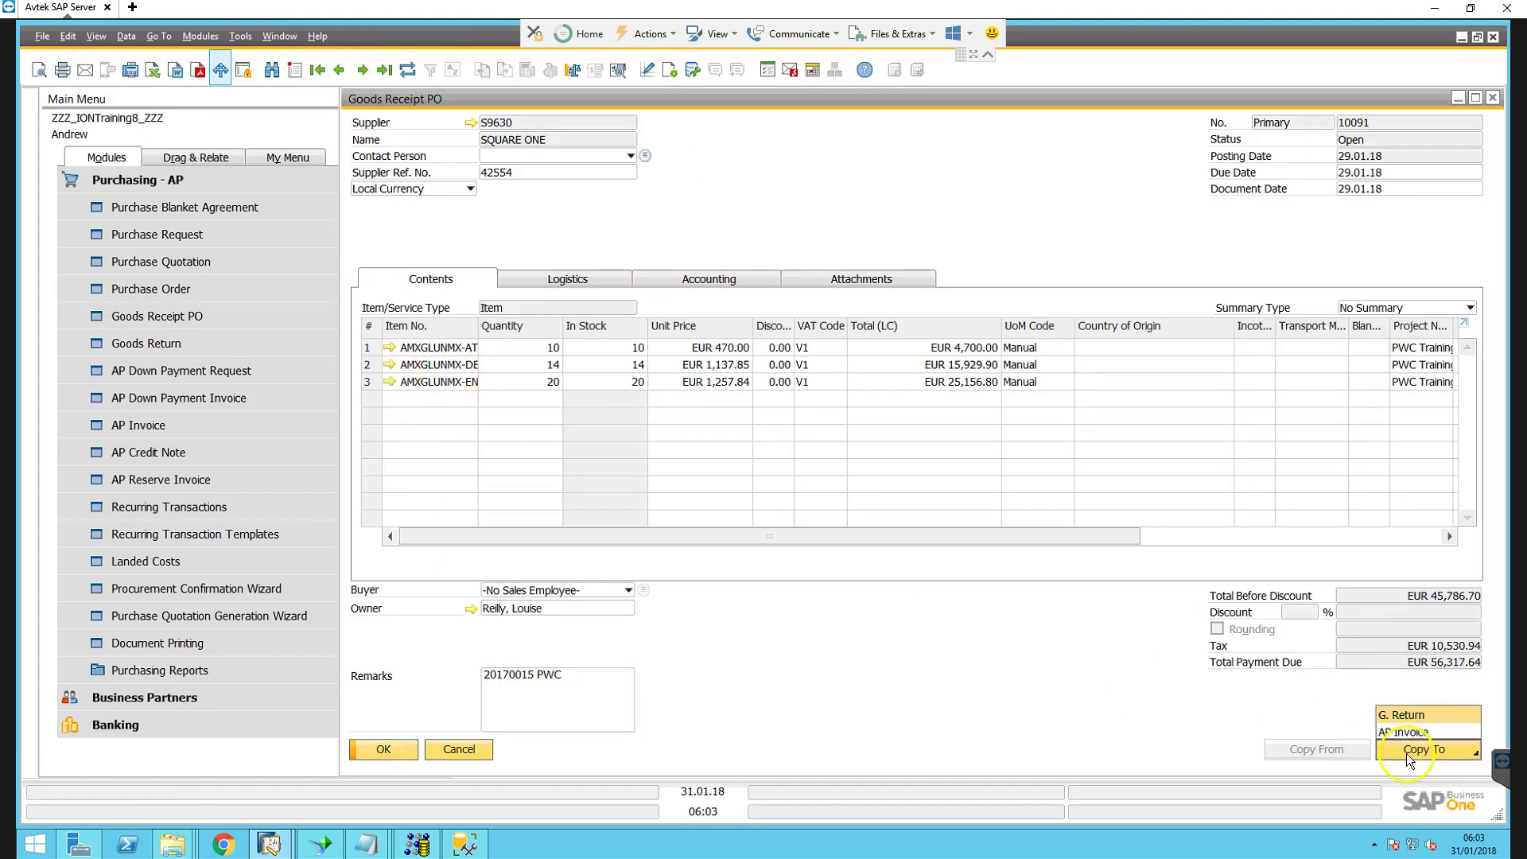
click(1406, 716)
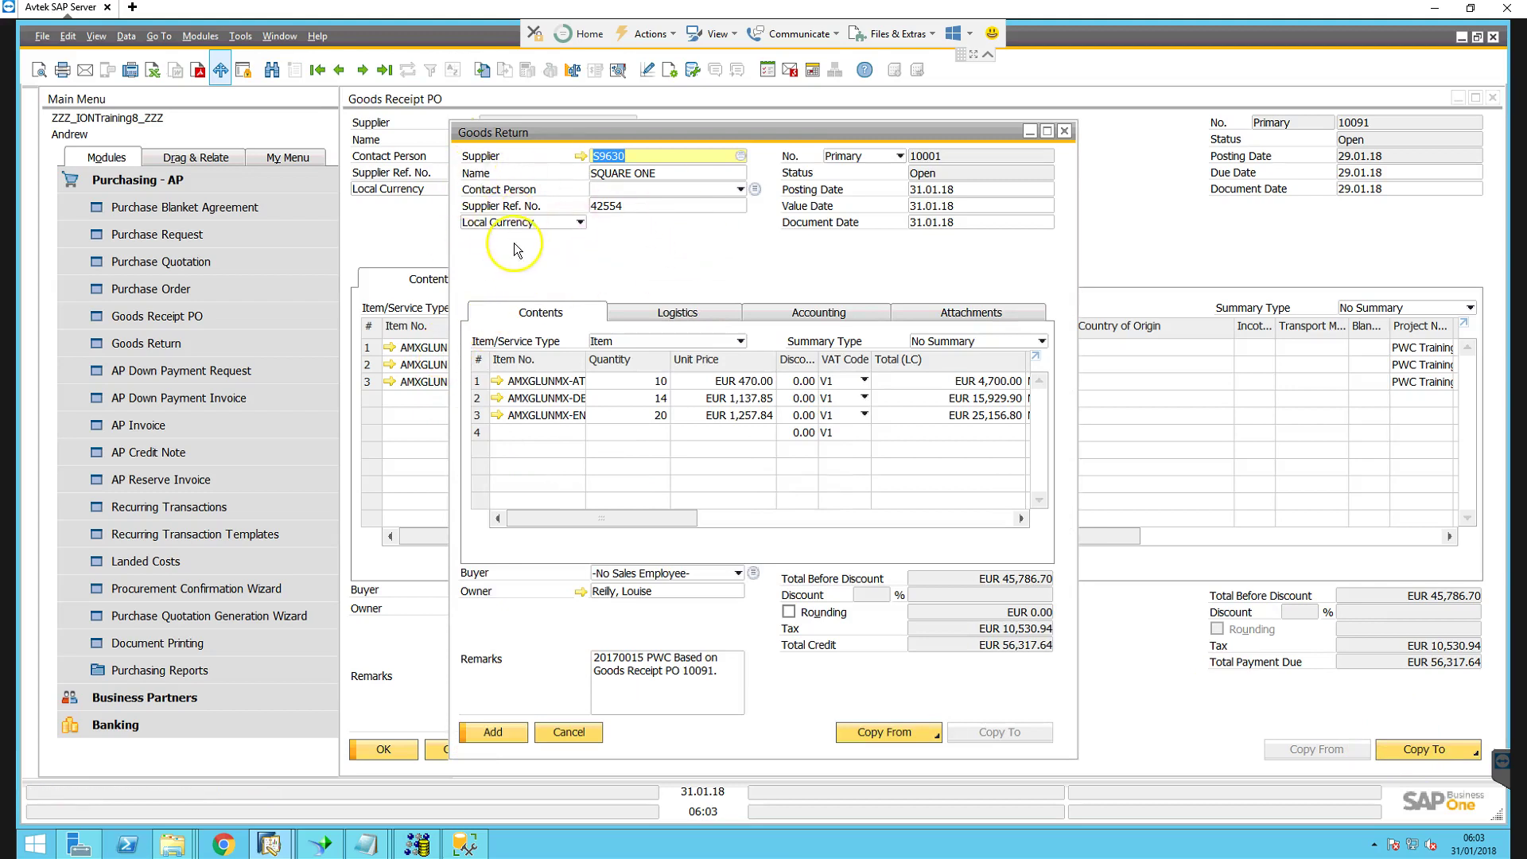
click(568, 733)
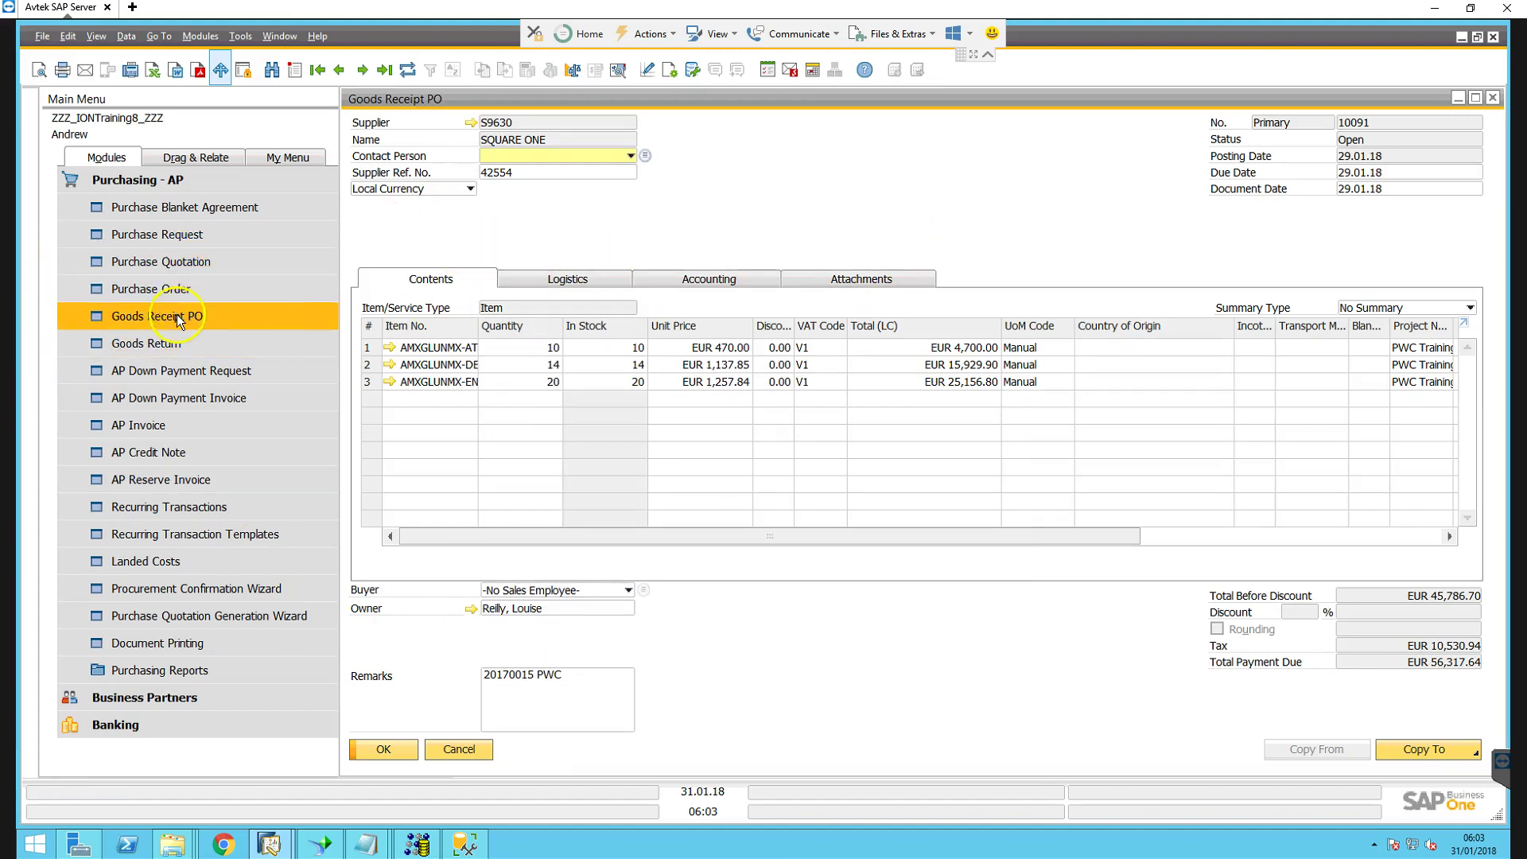
Start a blank goods return and choose SQUARE ONE as the supplier by searching the name with "squ".
click(170, 350)
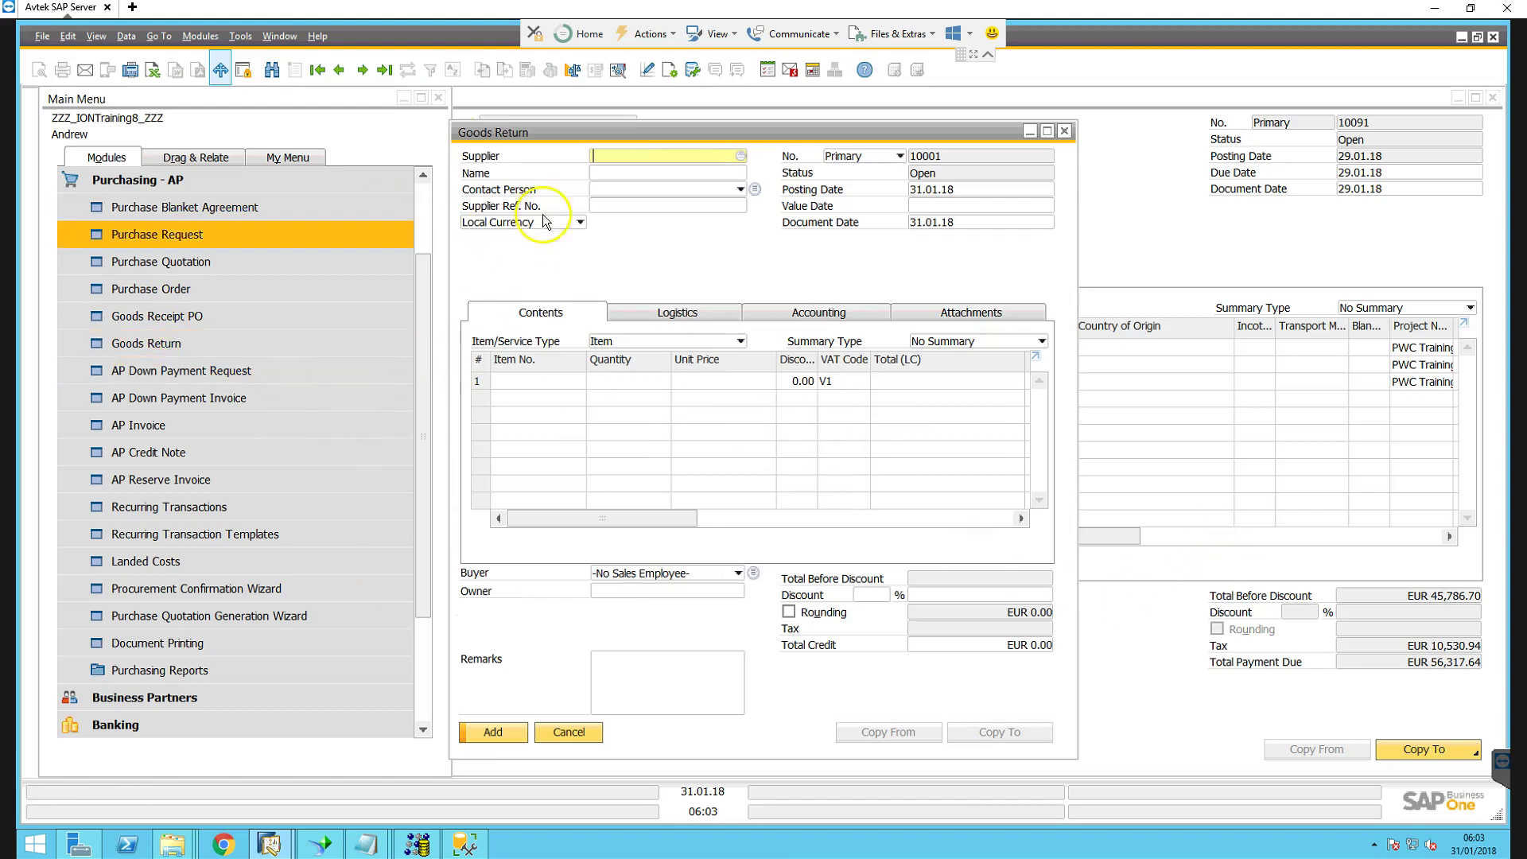
drag(616, 131, 628, 170)
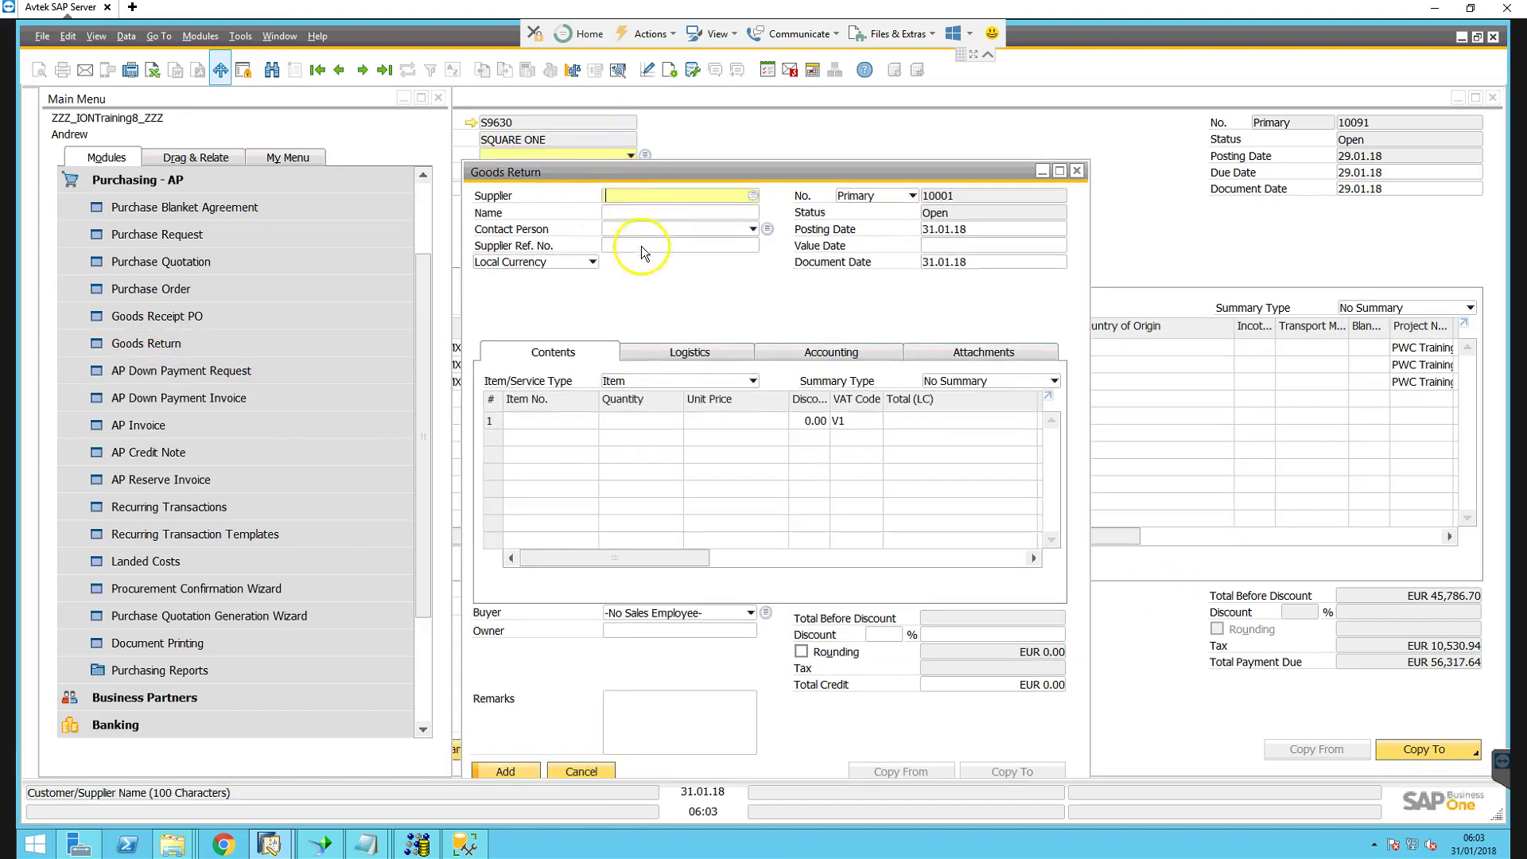
click(627, 213)
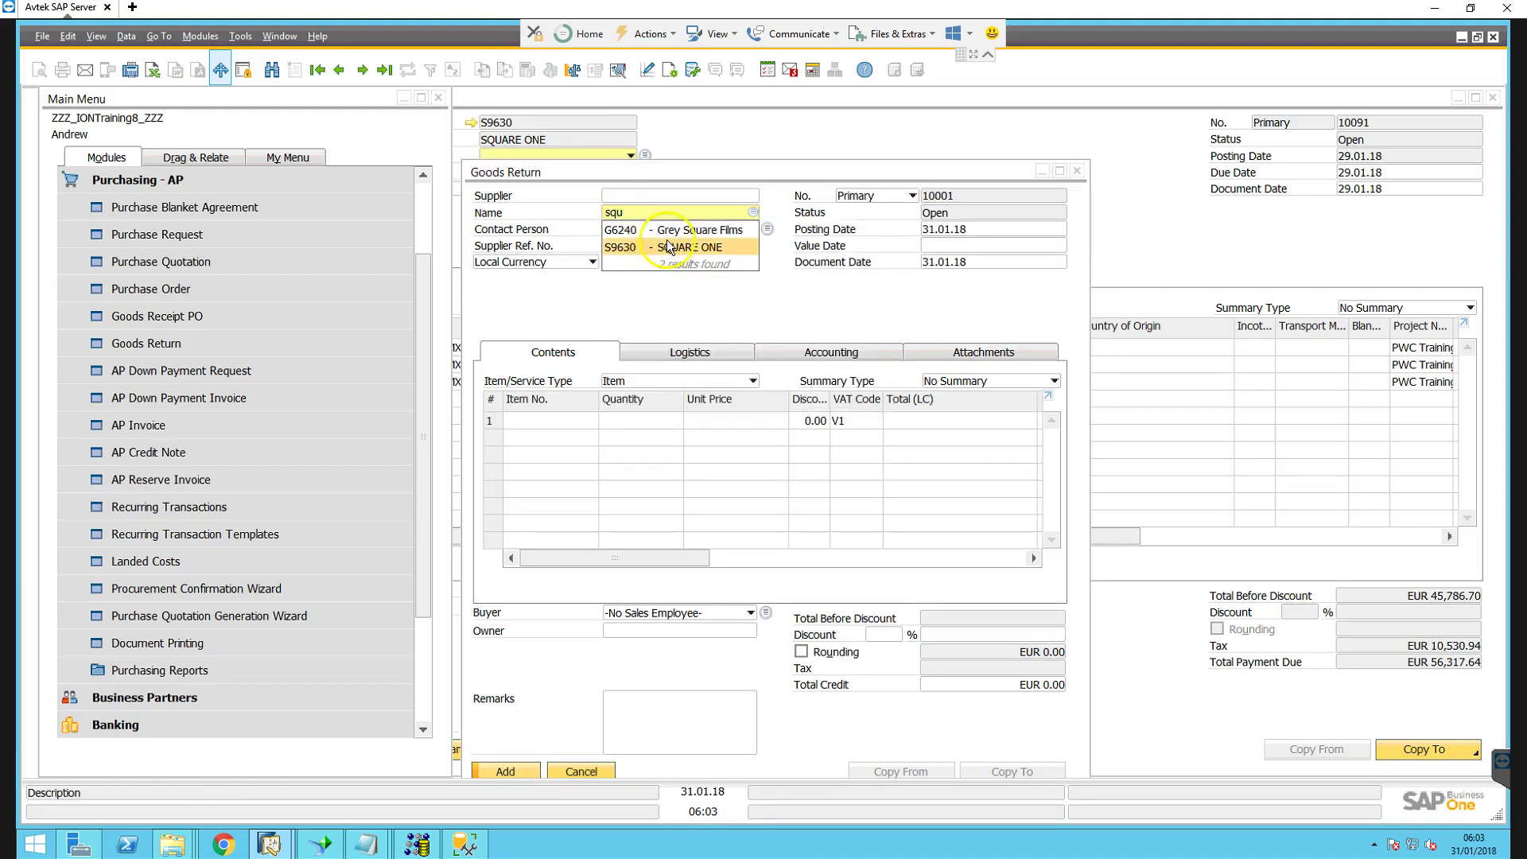
click(668, 248)
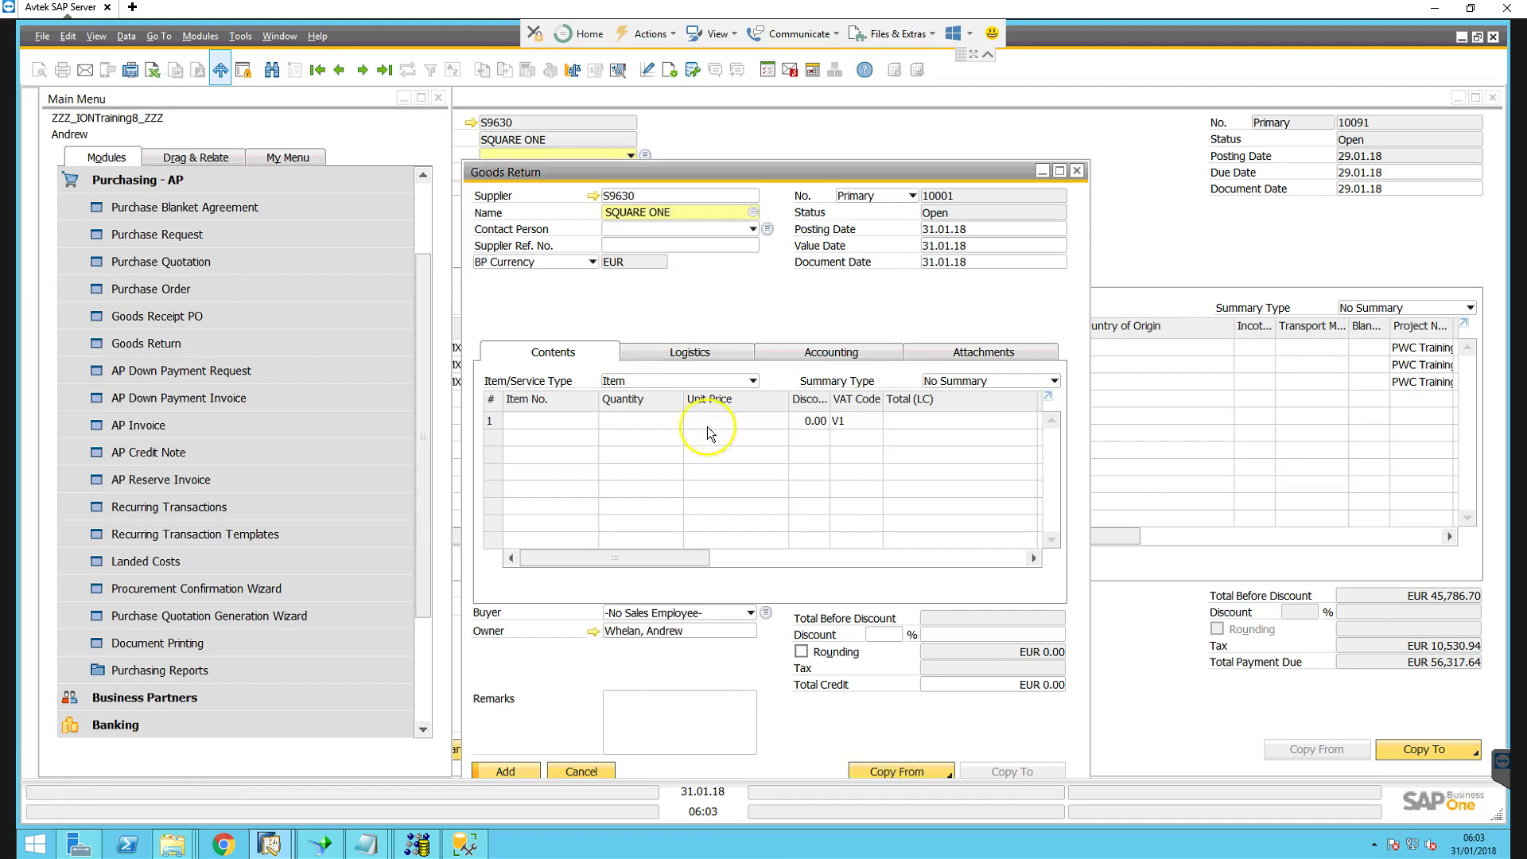
Turn off grouping by Value Date in the goods receipt PO selection list's settings and close the list.
click(910, 773)
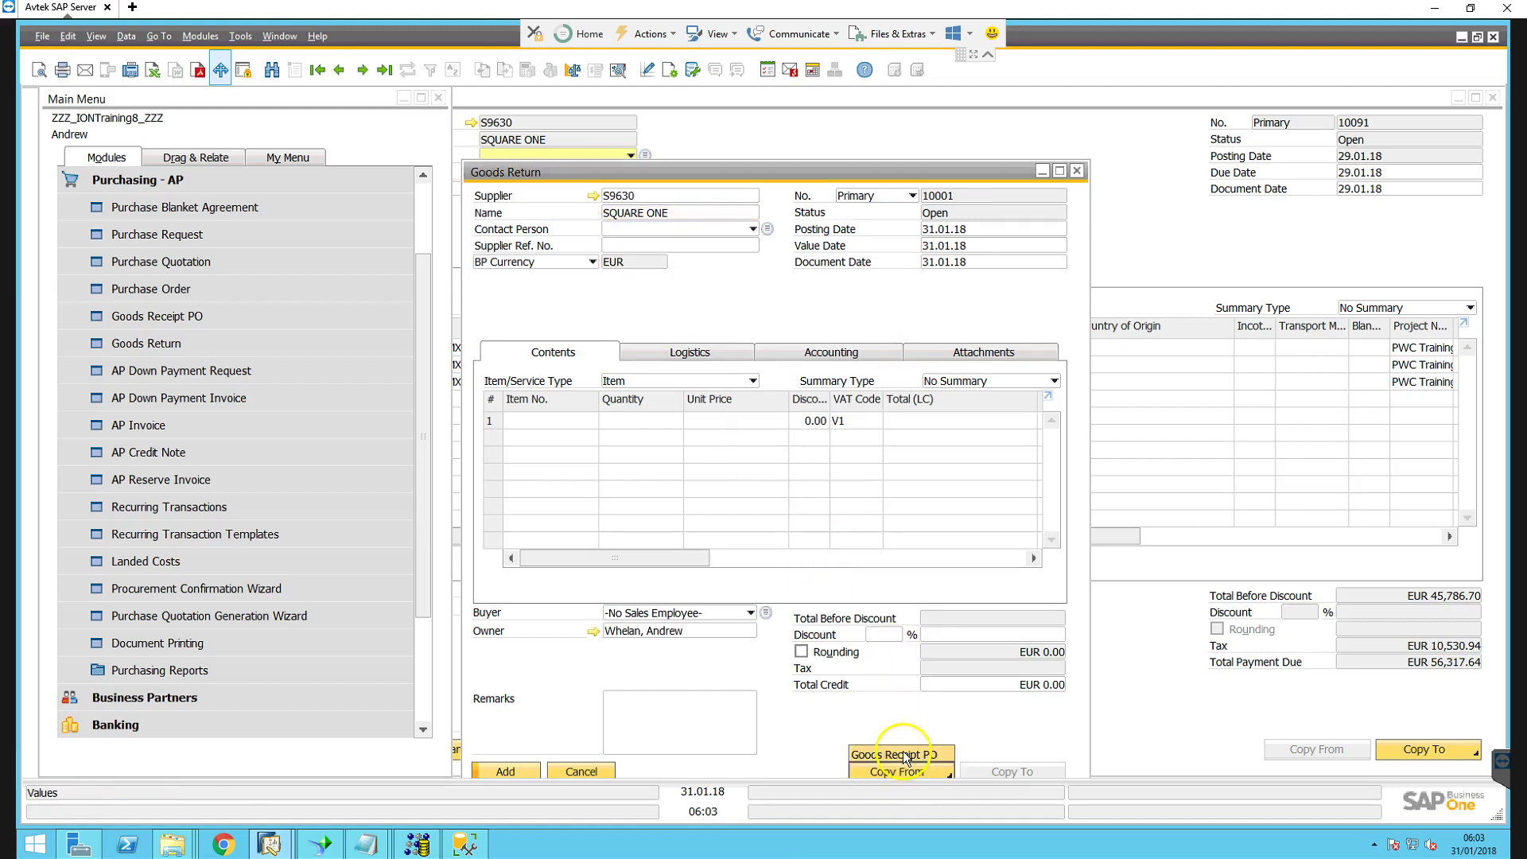
click(903, 734)
drag(705, 341, 641, 206)
click(672, 69)
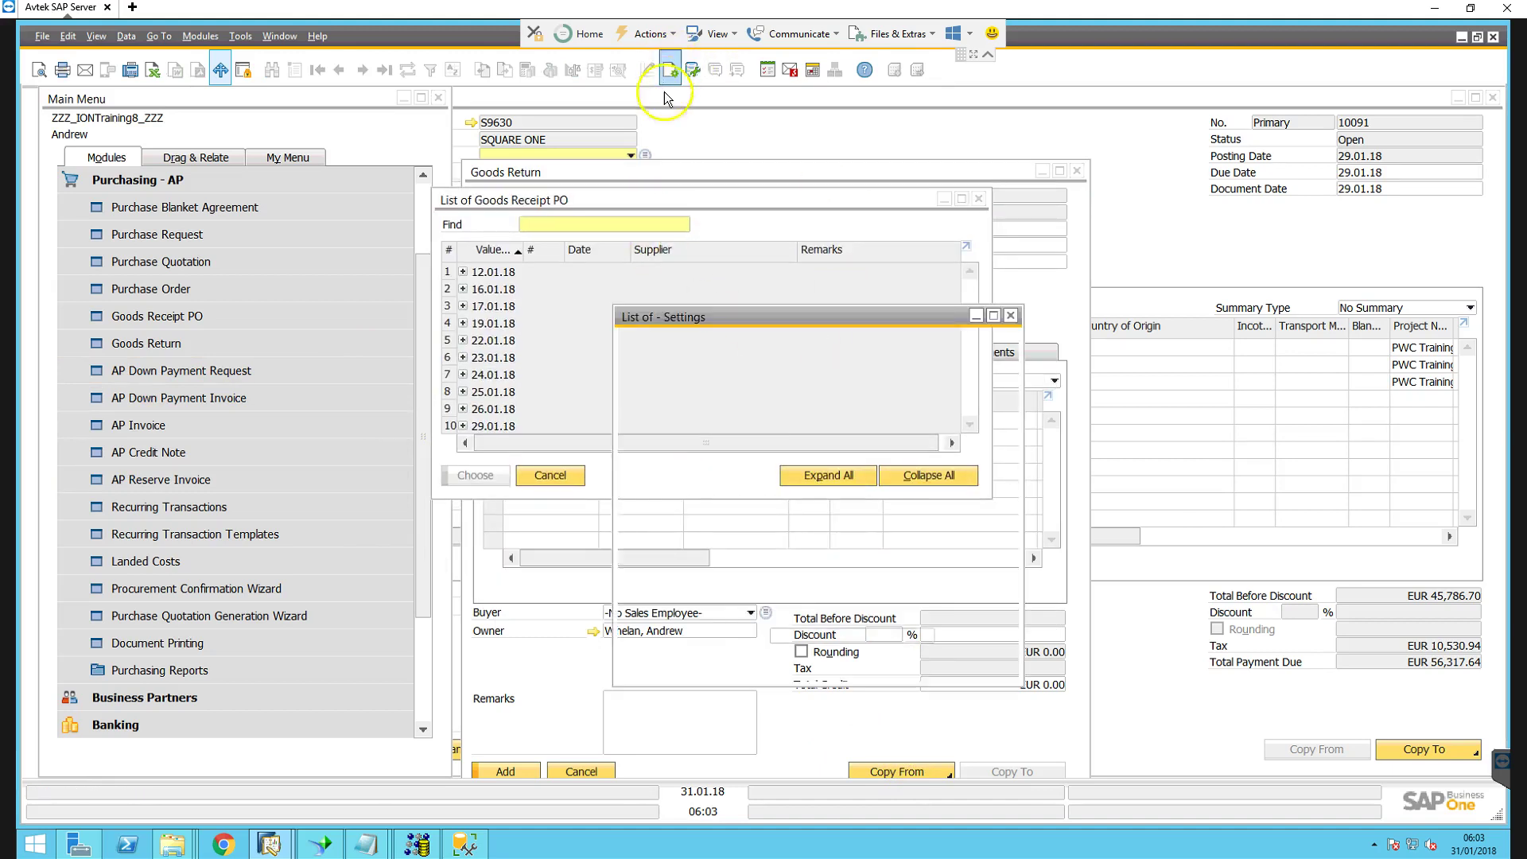
click(895, 430)
click(894, 430)
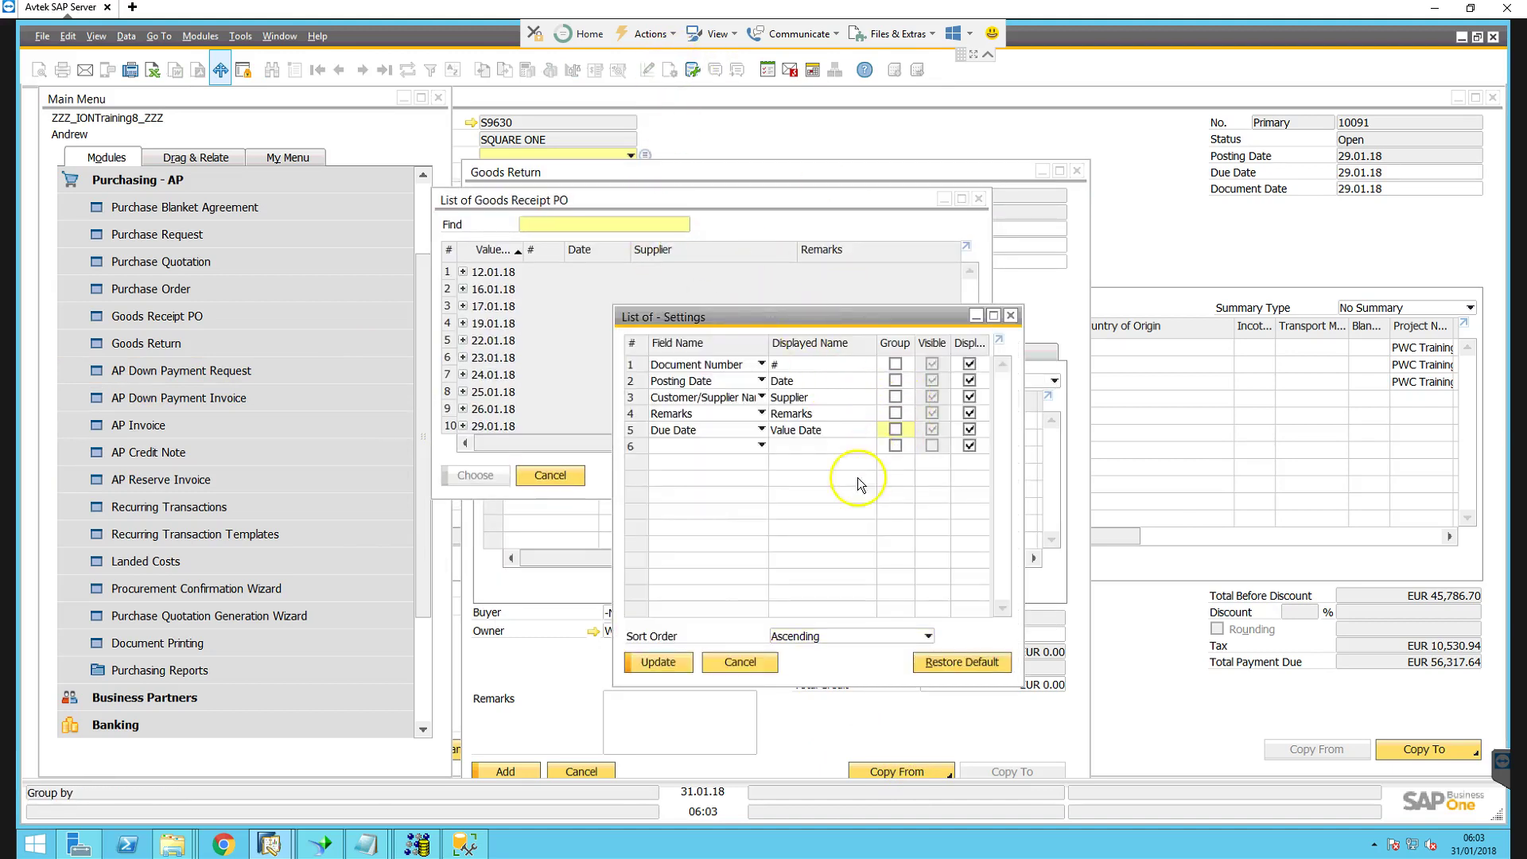
click(659, 662)
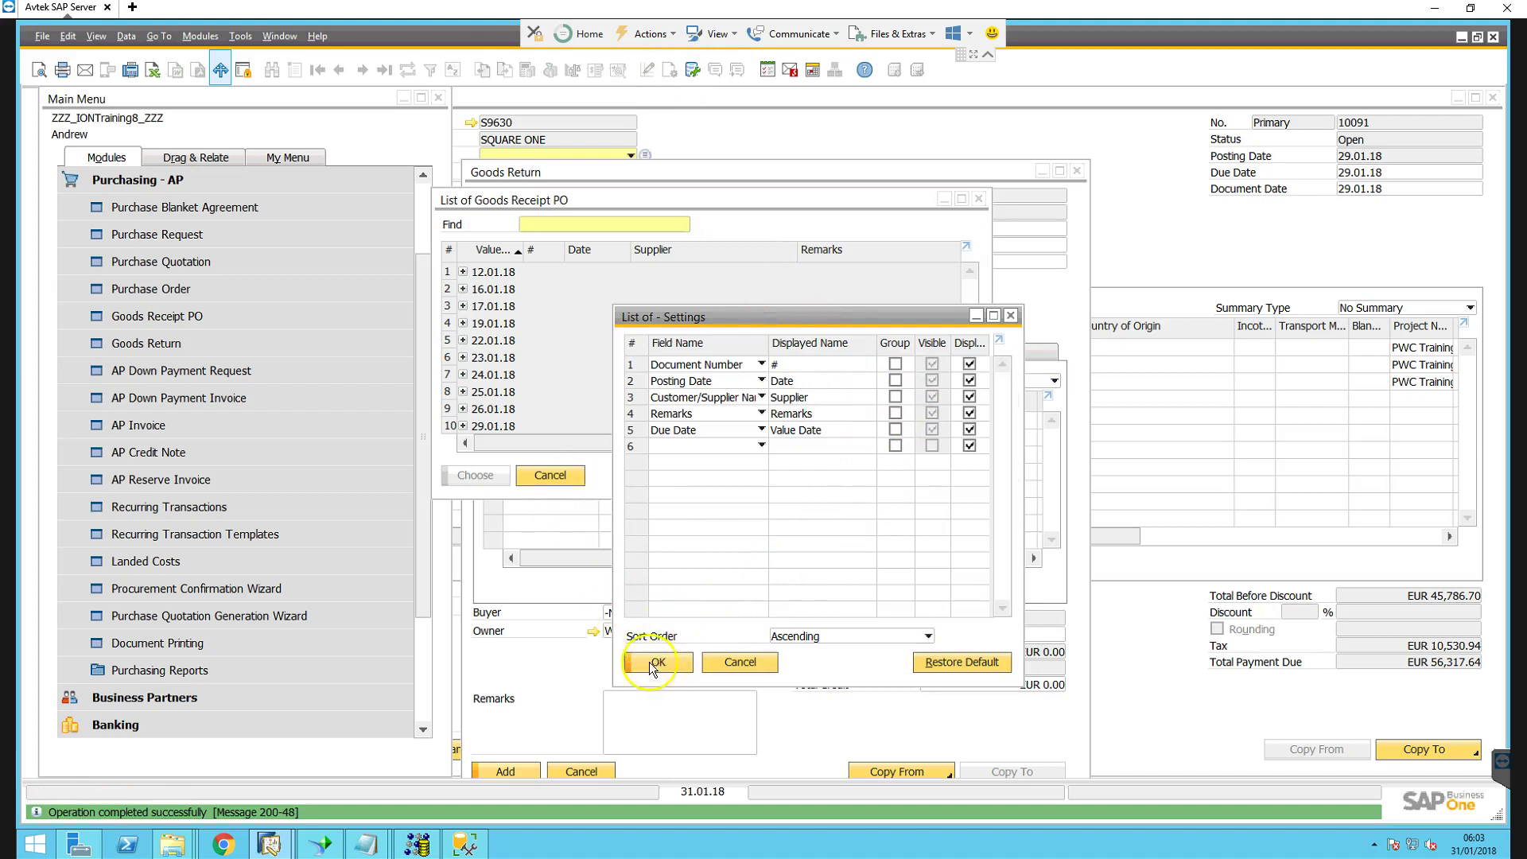
click(584, 469)
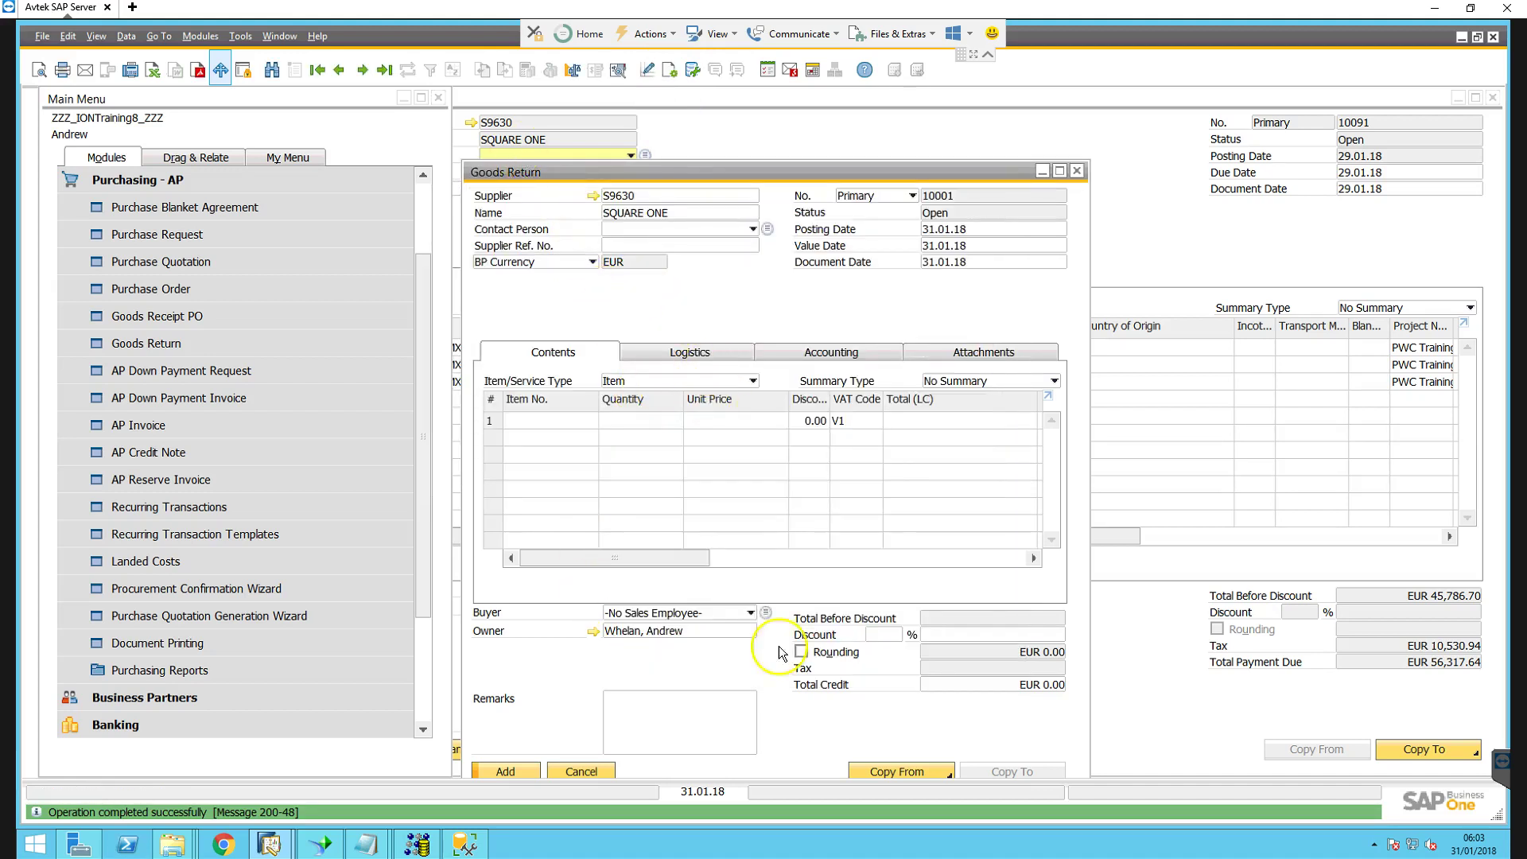
Copy goods receipt PO 10041 into the goods return, using the current exchange rate and the Customise option to draw its item row.
click(909, 752)
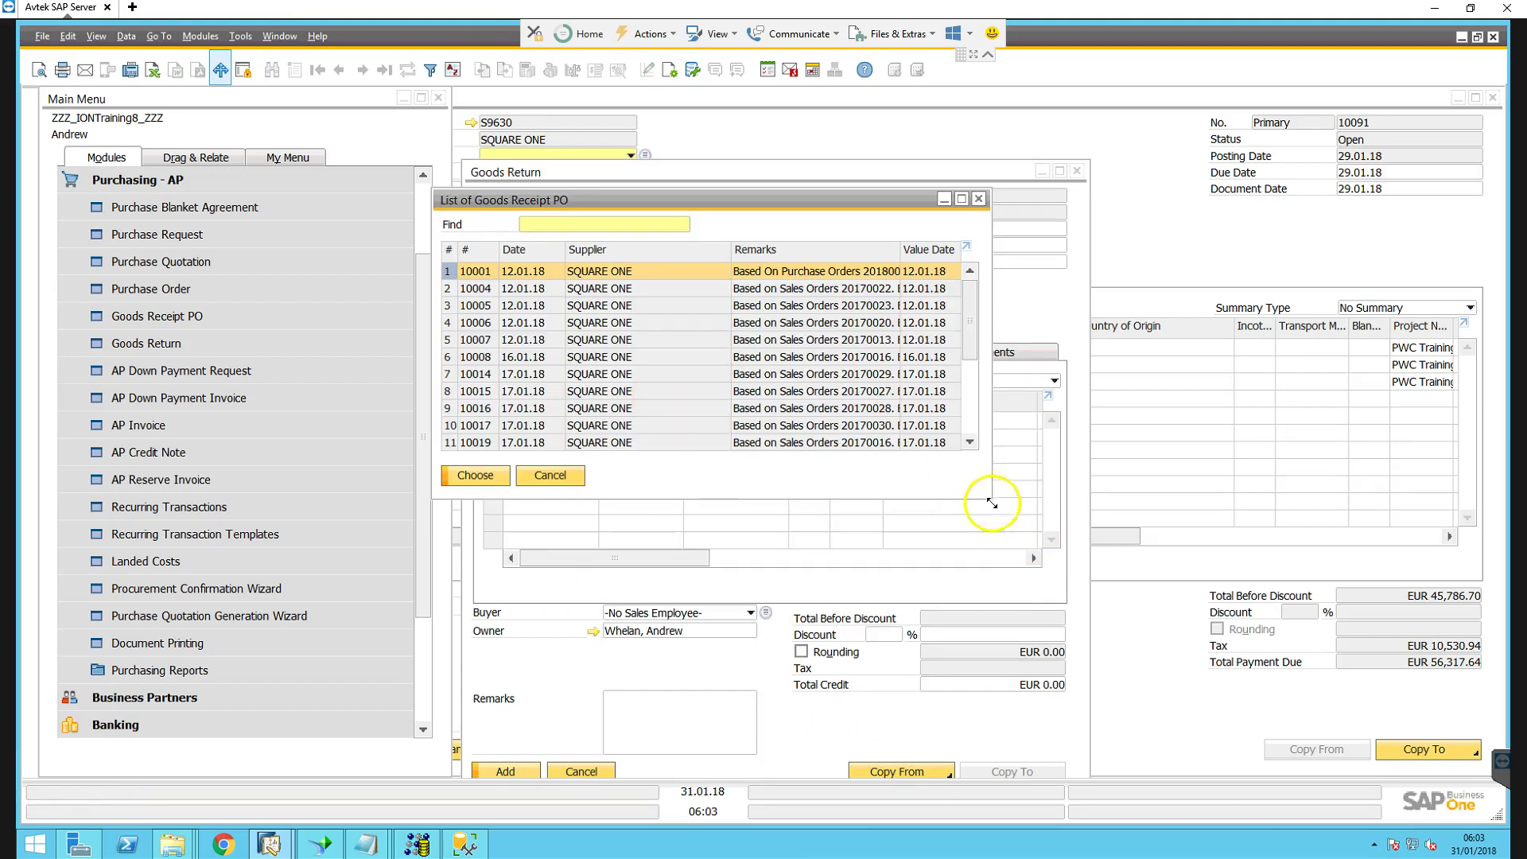
drag(988, 498, 1229, 681)
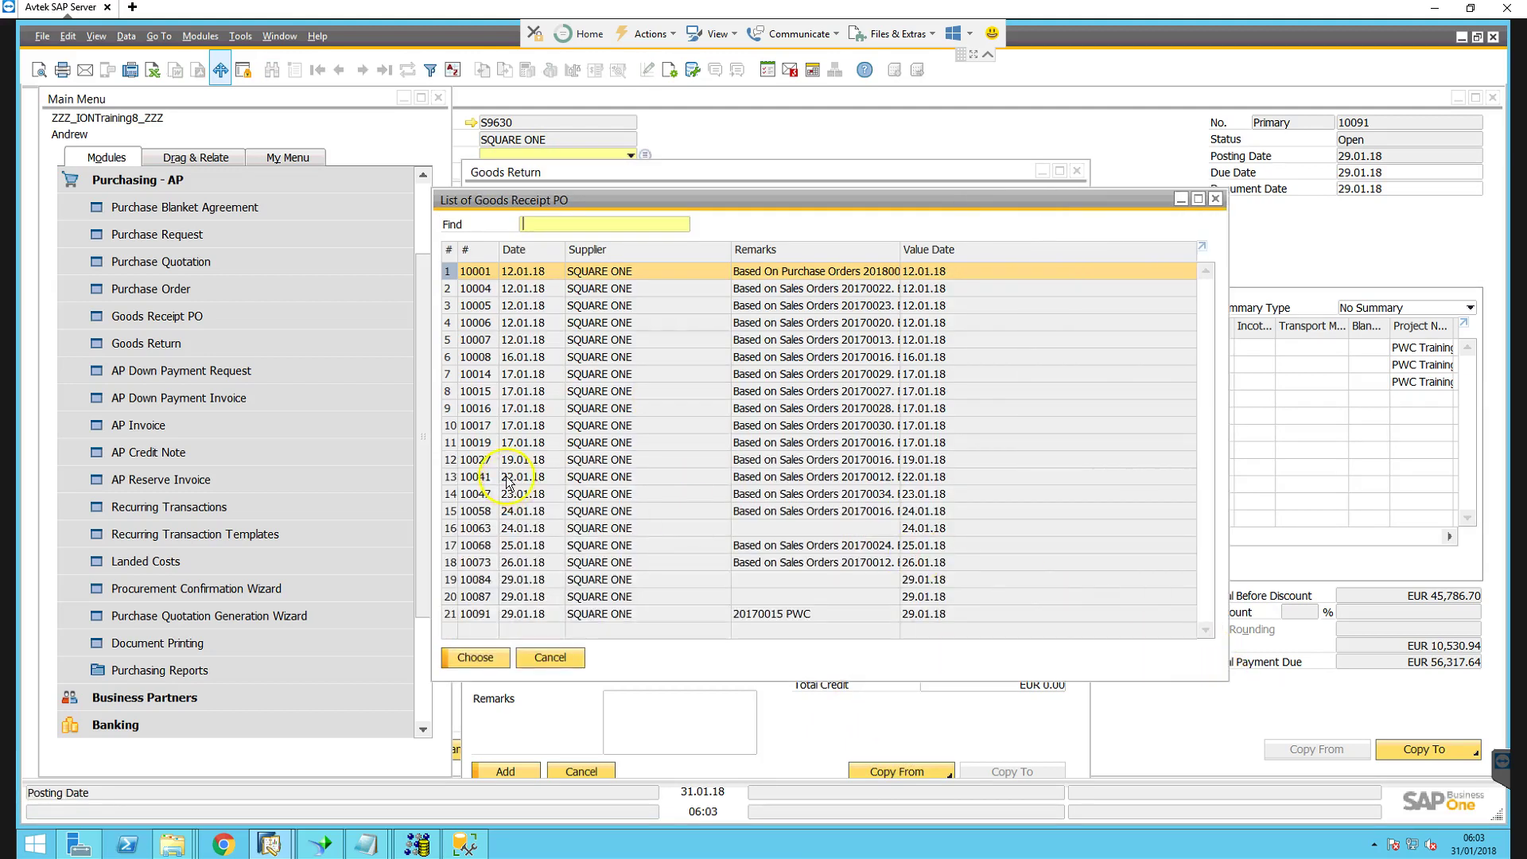
click(509, 478)
click(476, 657)
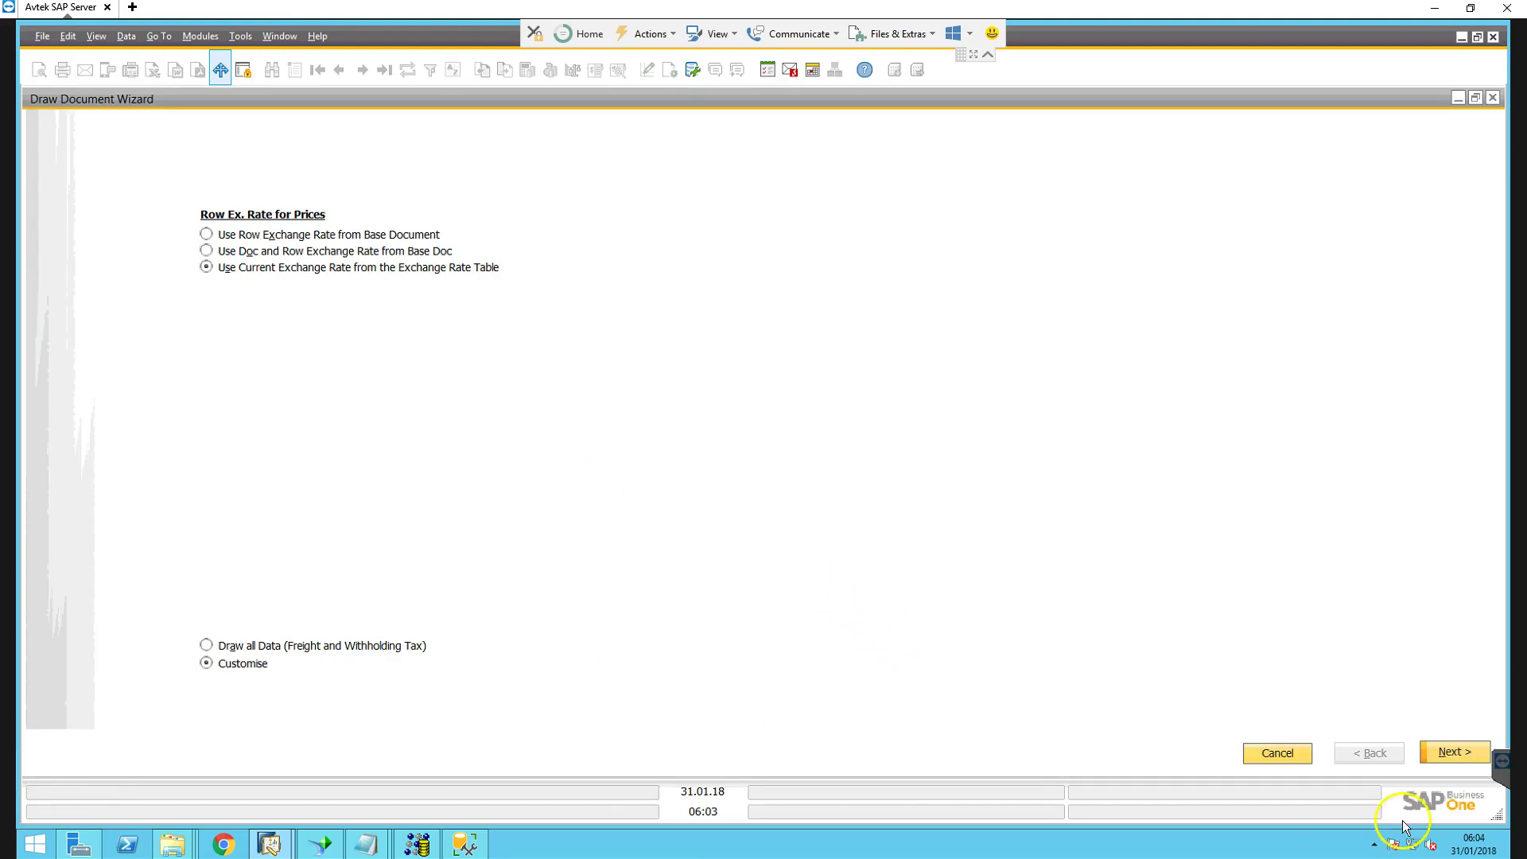
click(1454, 751)
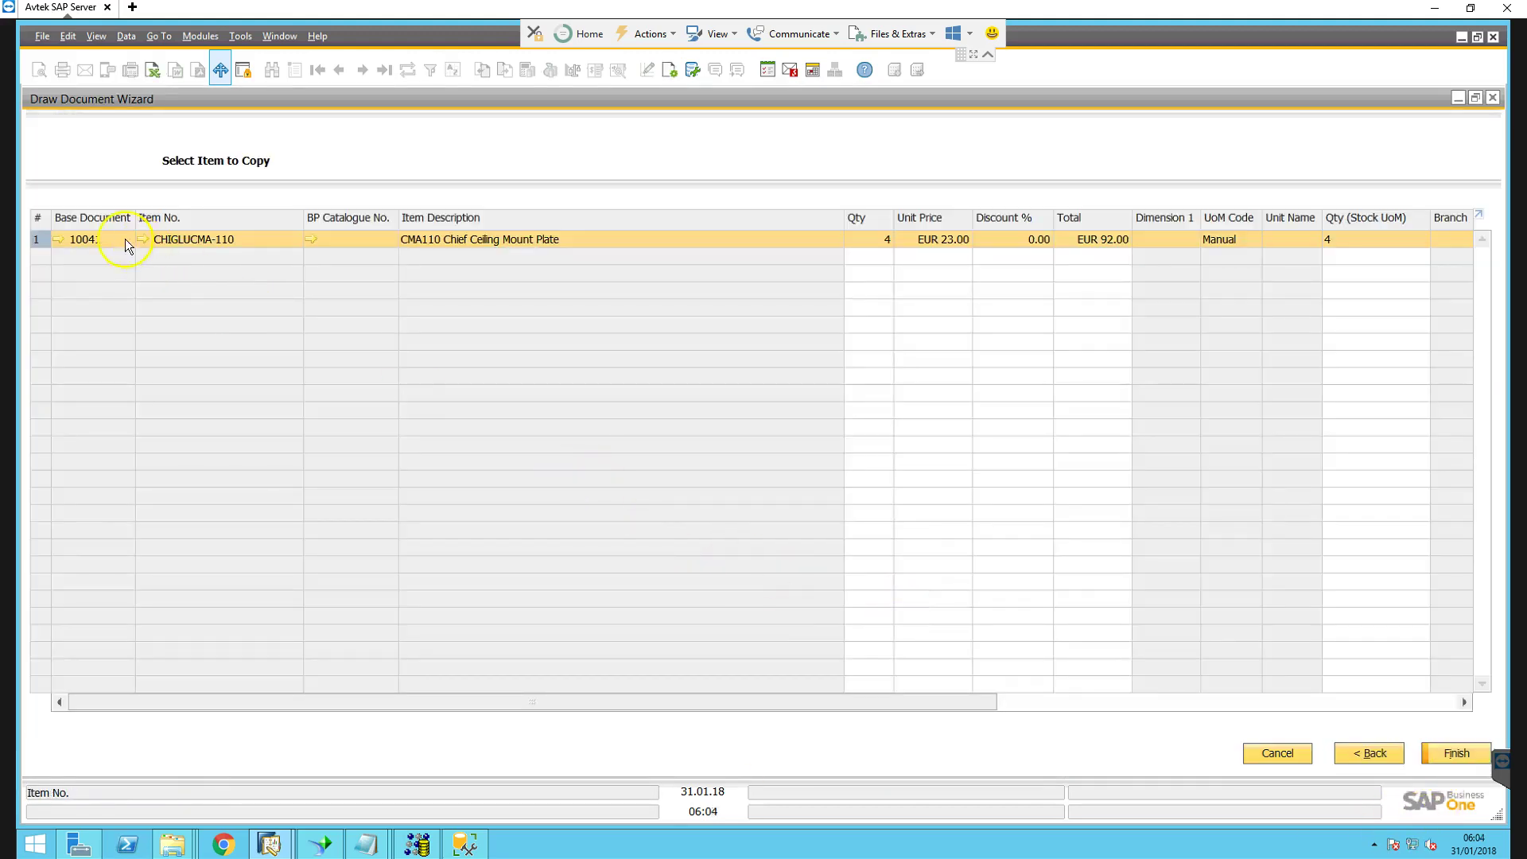
click(1443, 750)
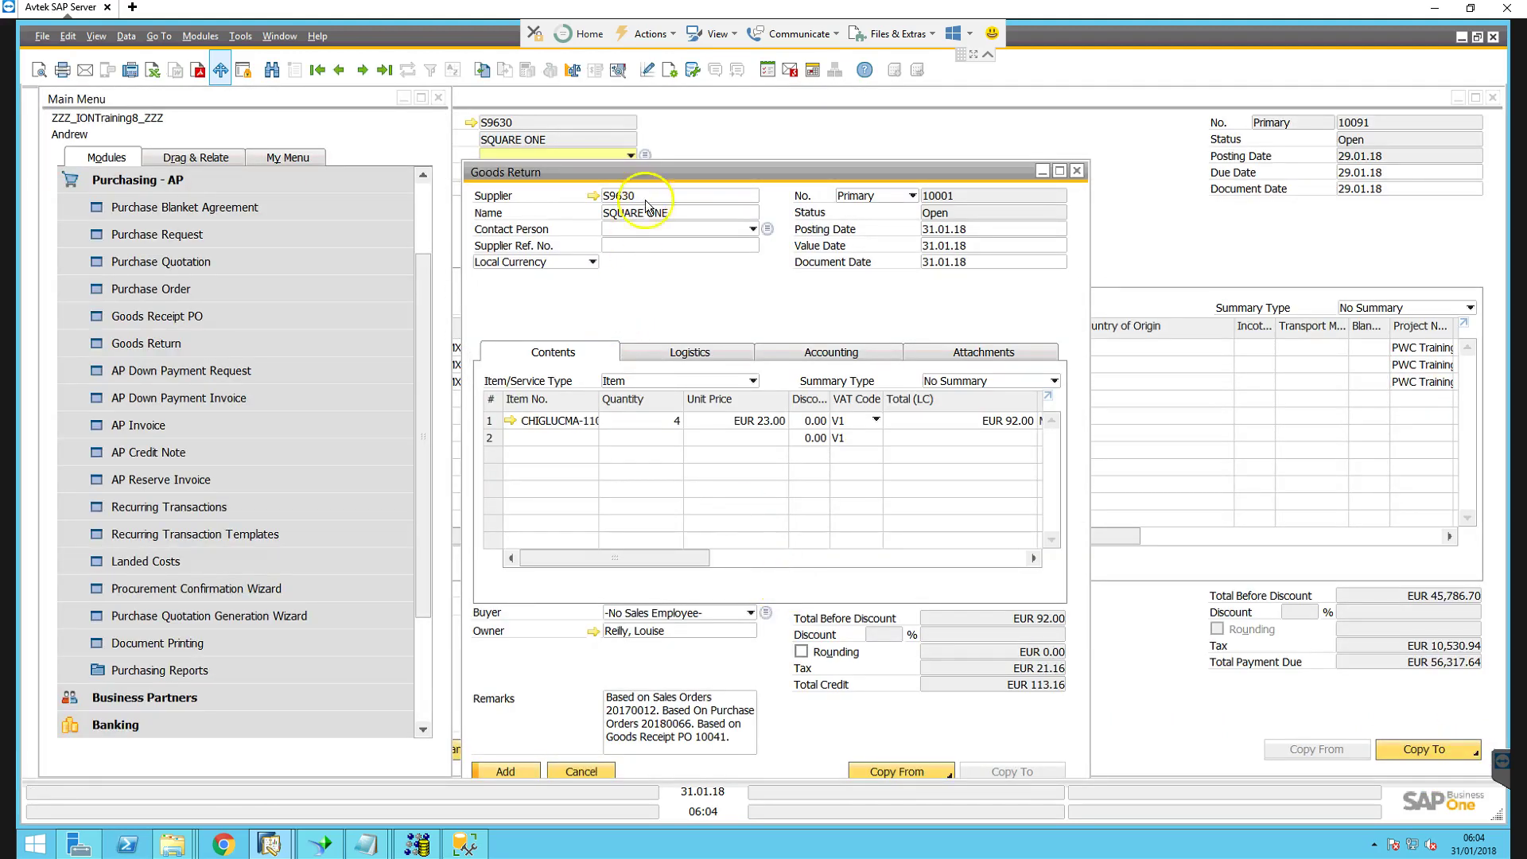
Check the remarks for the base documents, try to add the goods return, and cancel it.
drag(650, 177, 613, 92)
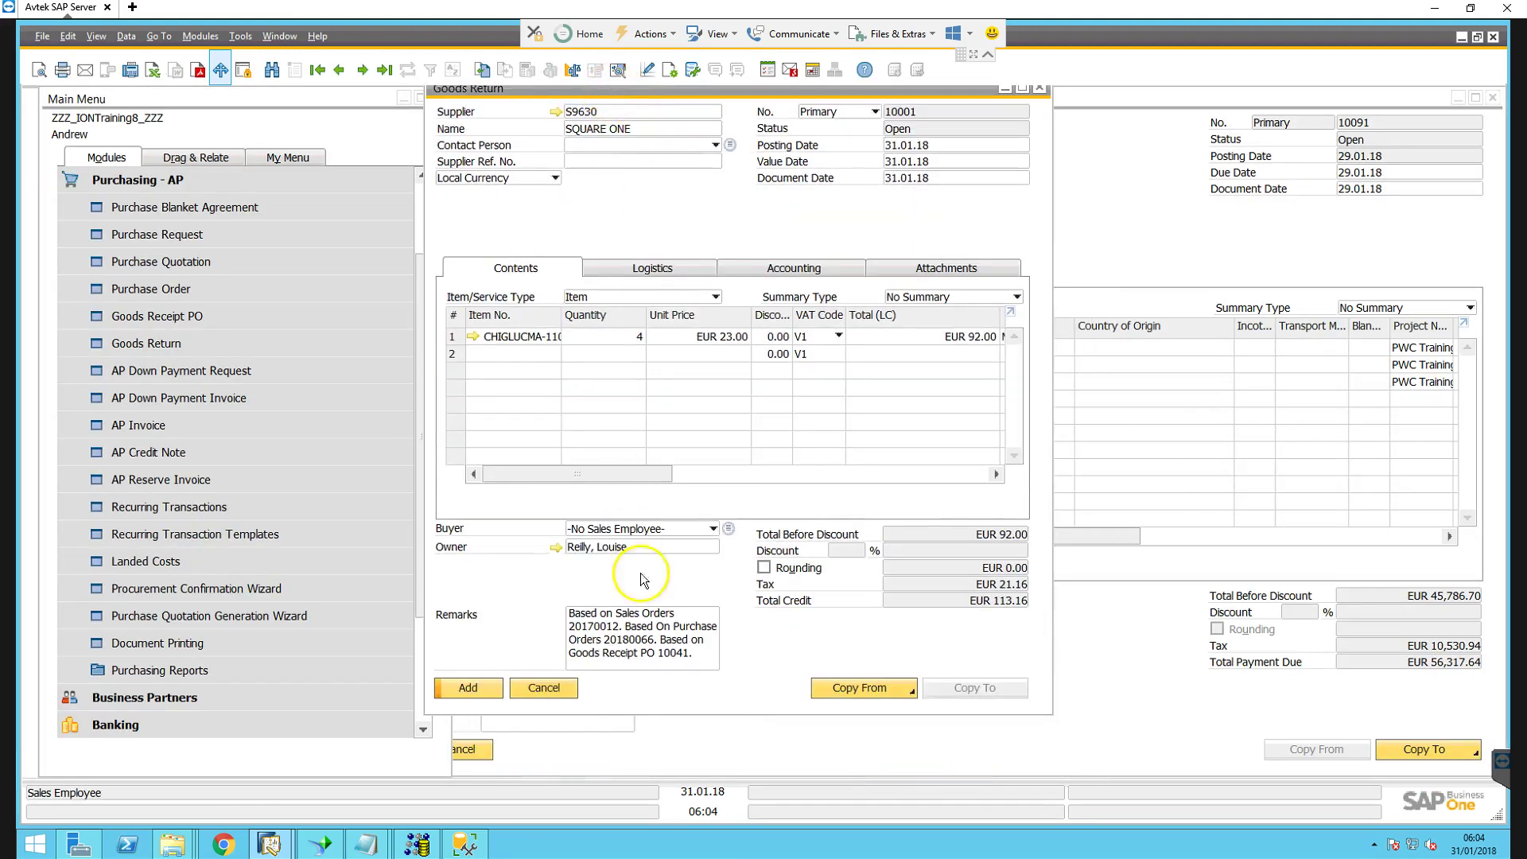
click(581, 618)
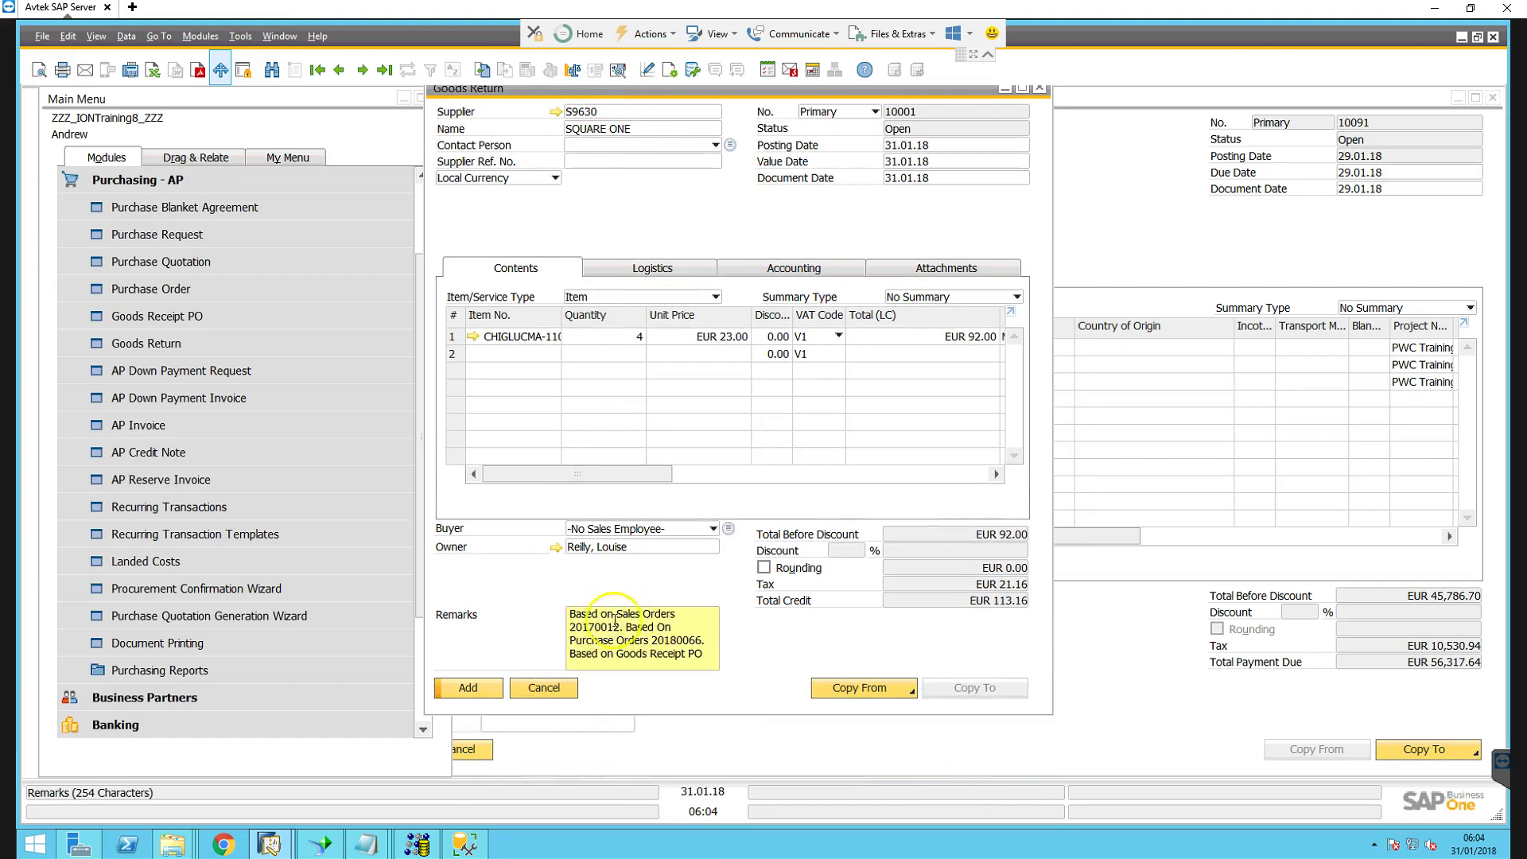
click(480, 690)
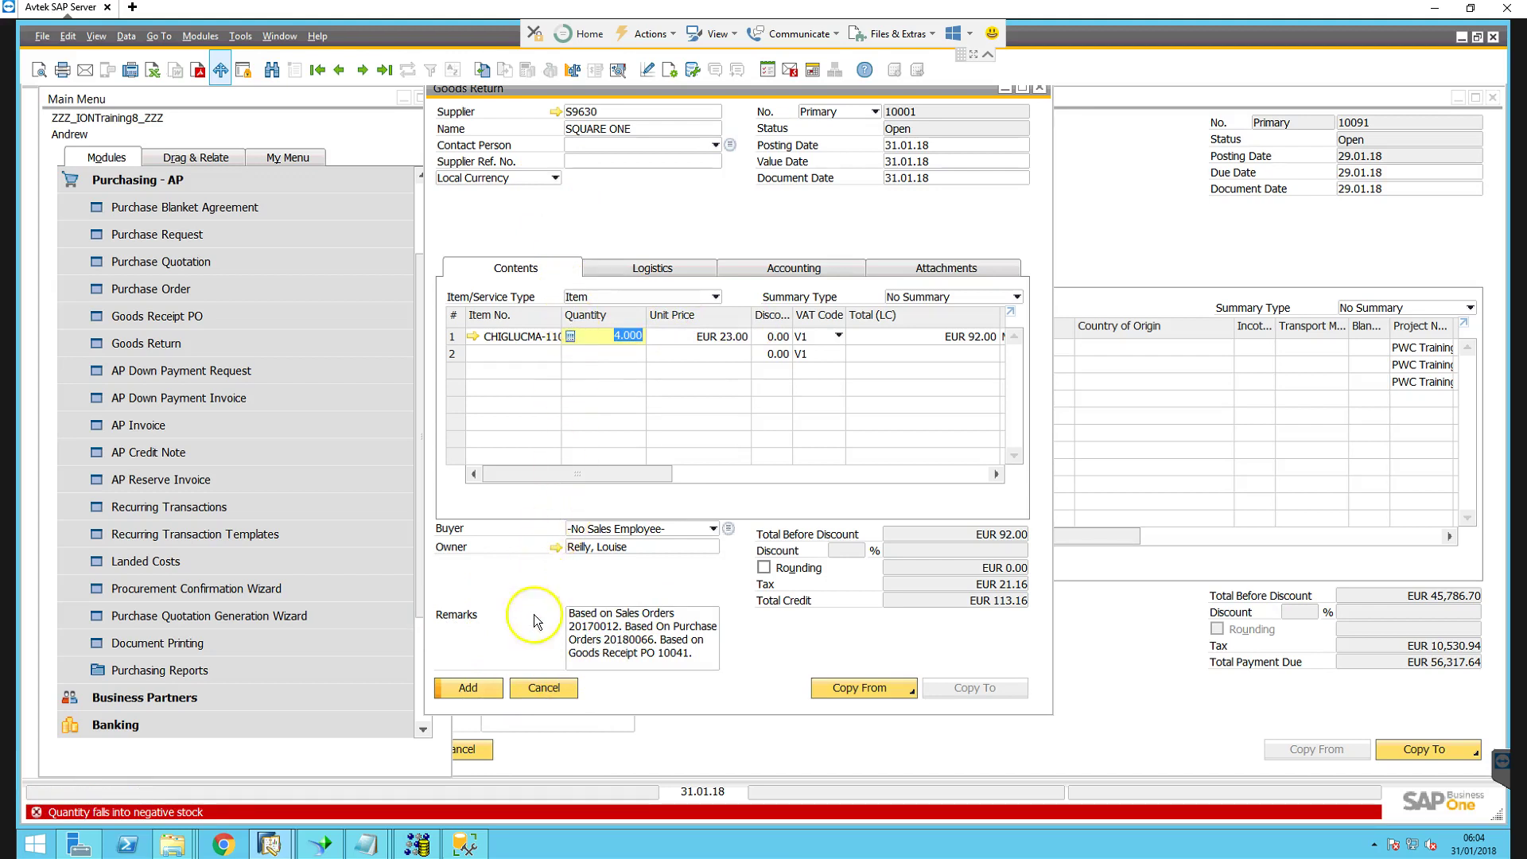
click(477, 689)
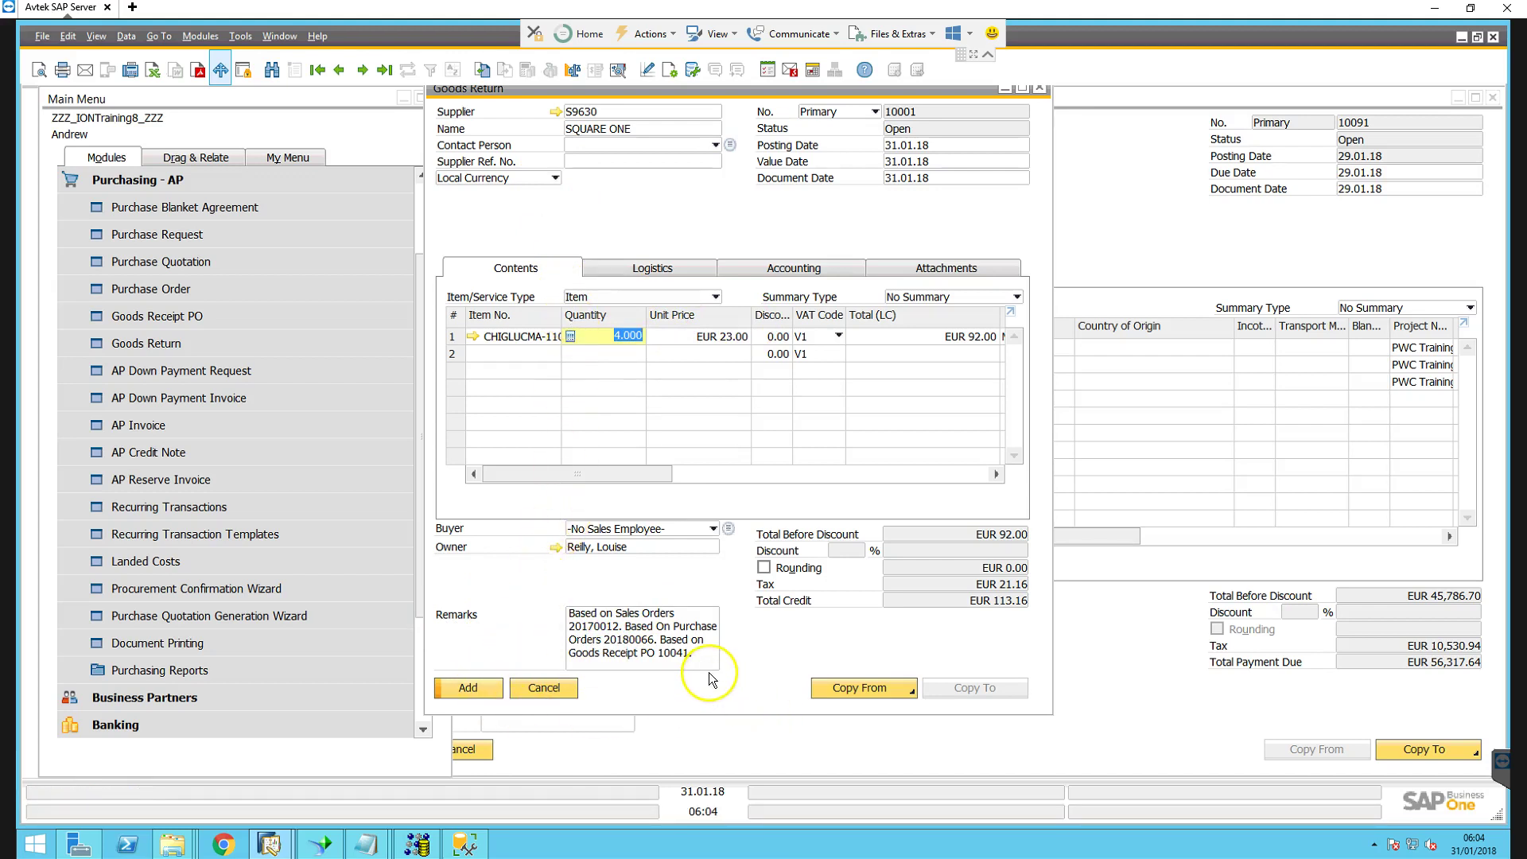
click(544, 688)
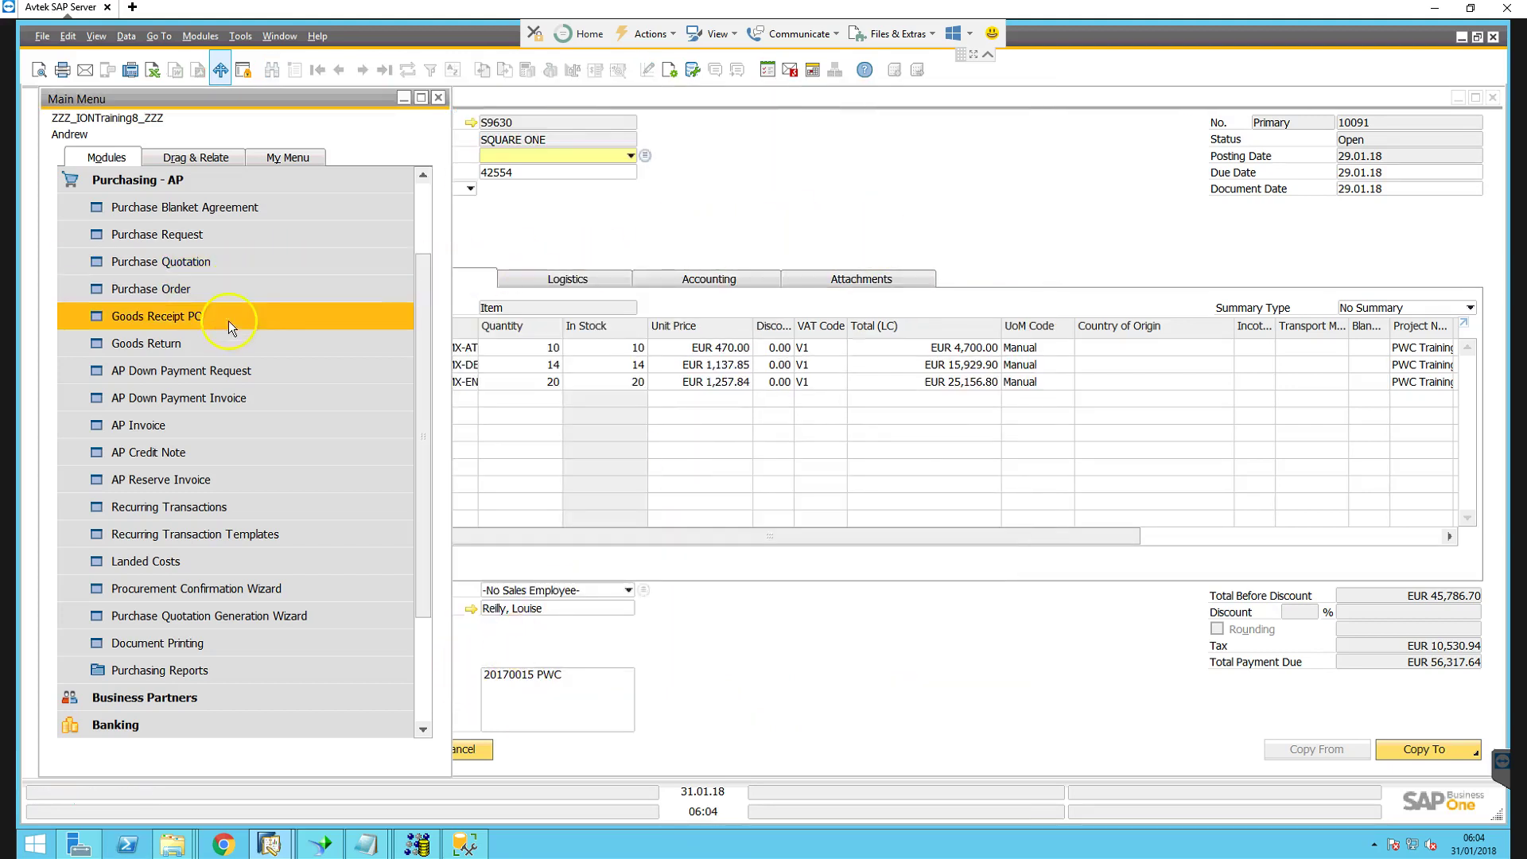
Open a new goods return with SQUARE ONE as the supplier, without a base document.
click(221, 345)
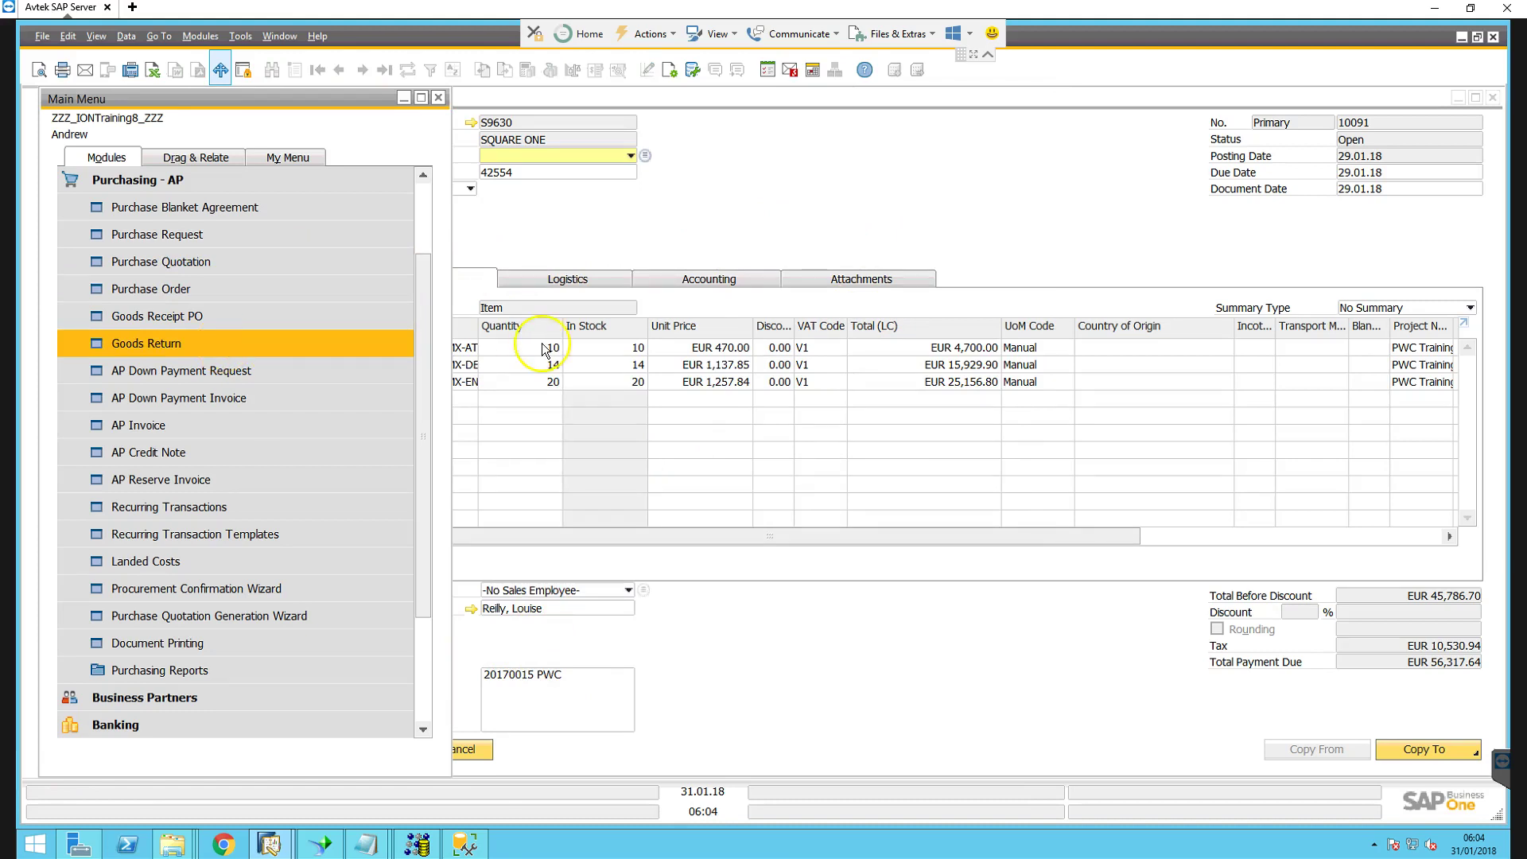
click(612, 140)
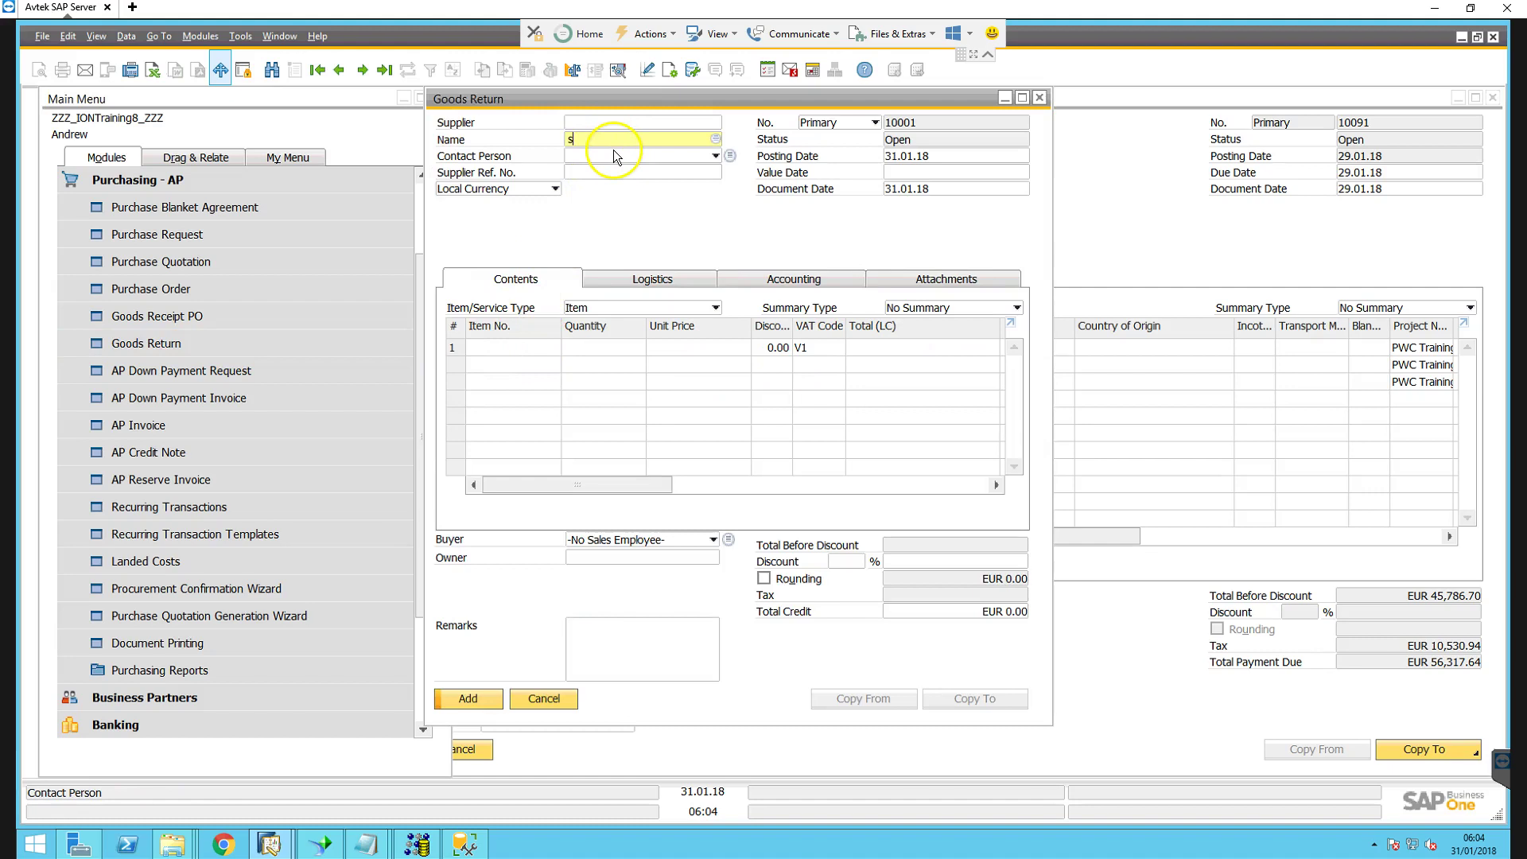
text(s)
key(Tab)
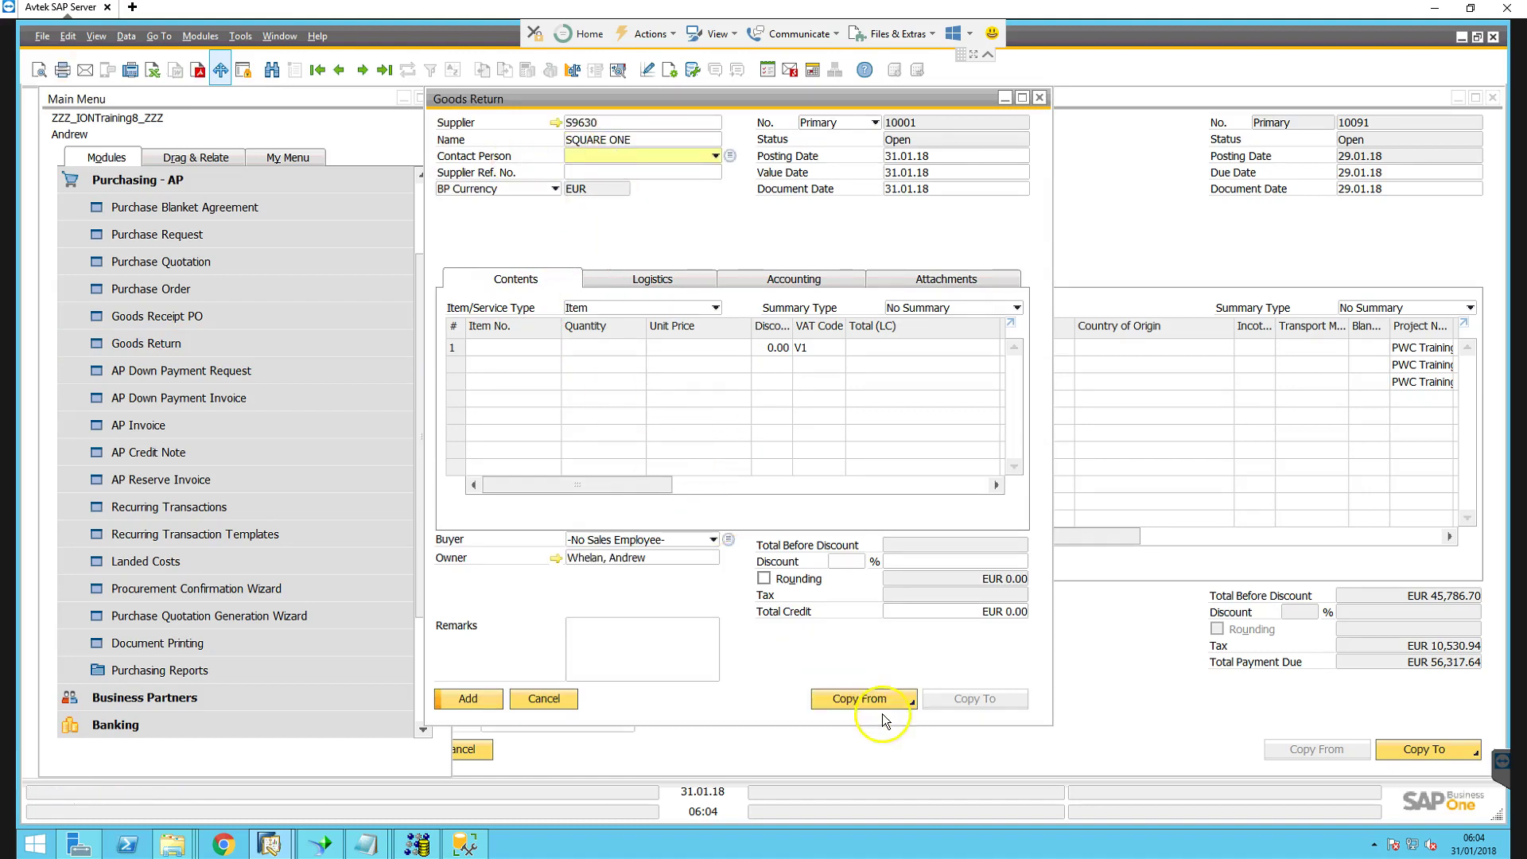
Enter item 36397 with quantity 2 and unit price EUR 5.00, and add the goods return.
click(501, 350)
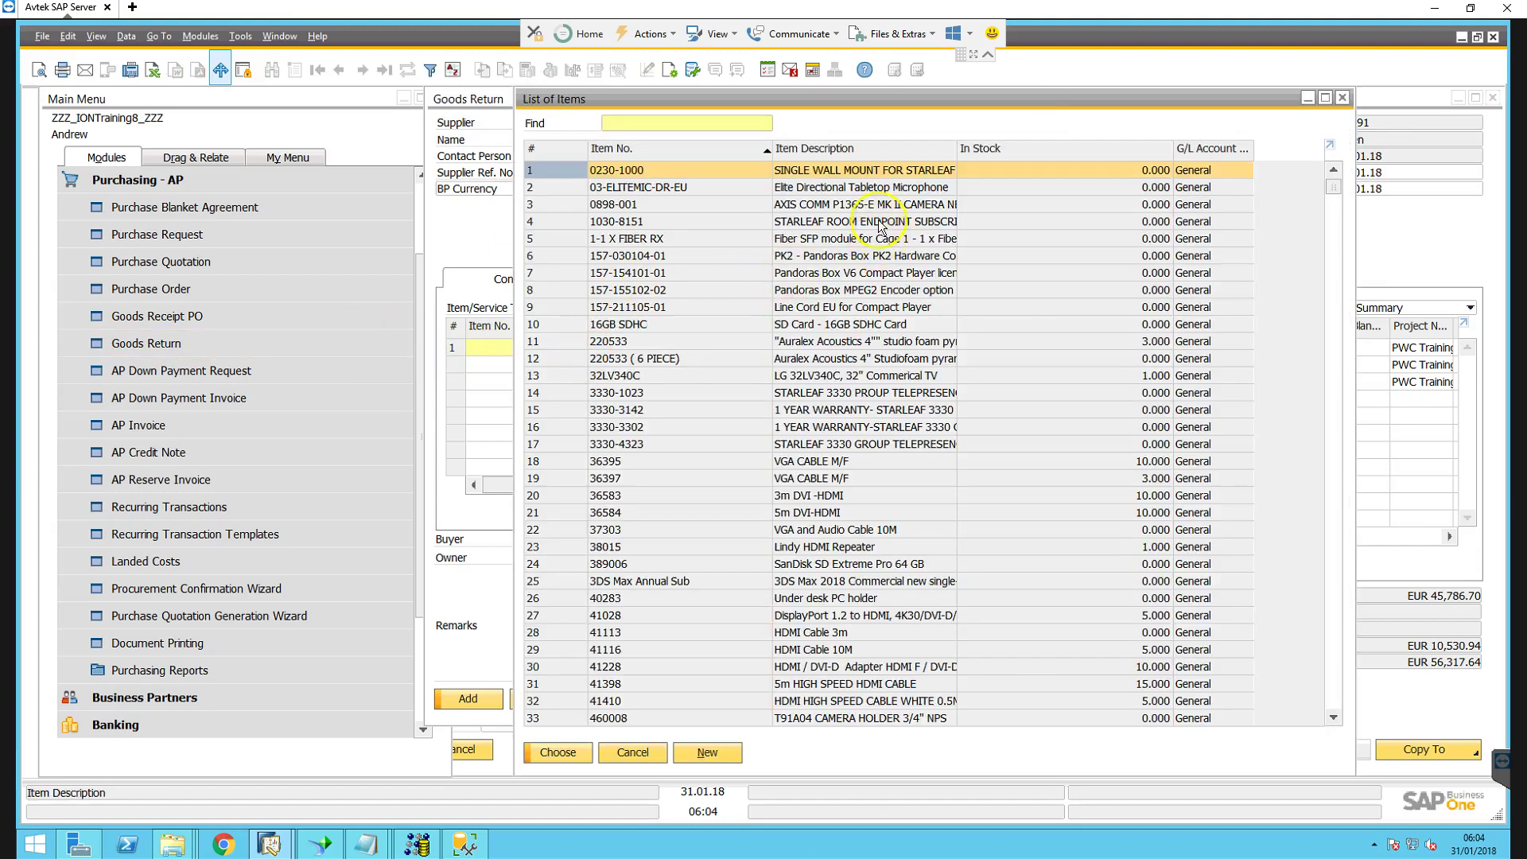
double_click(849, 479)
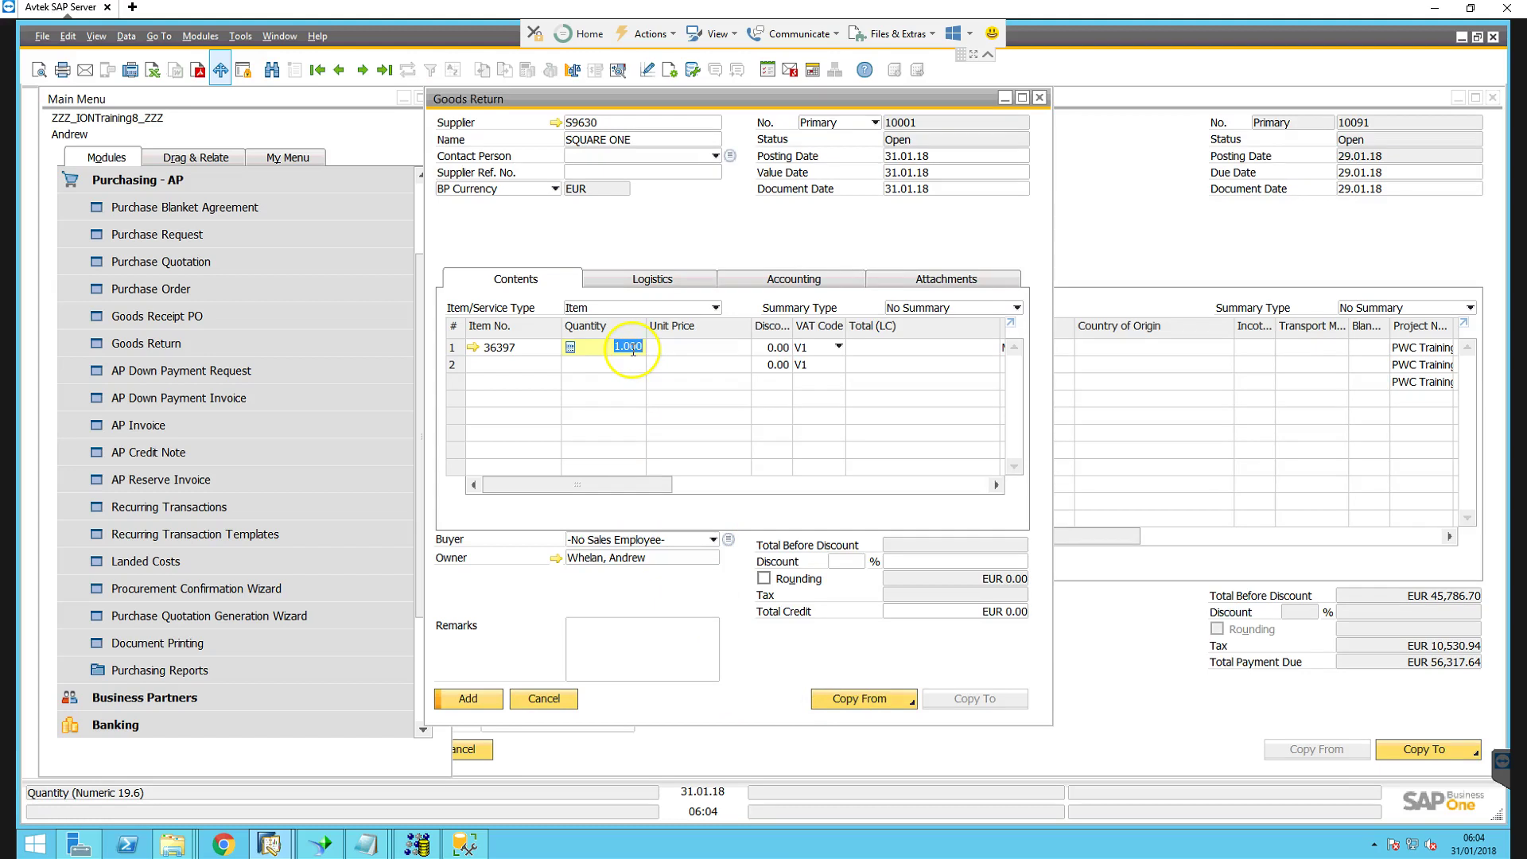
click(464, 699)
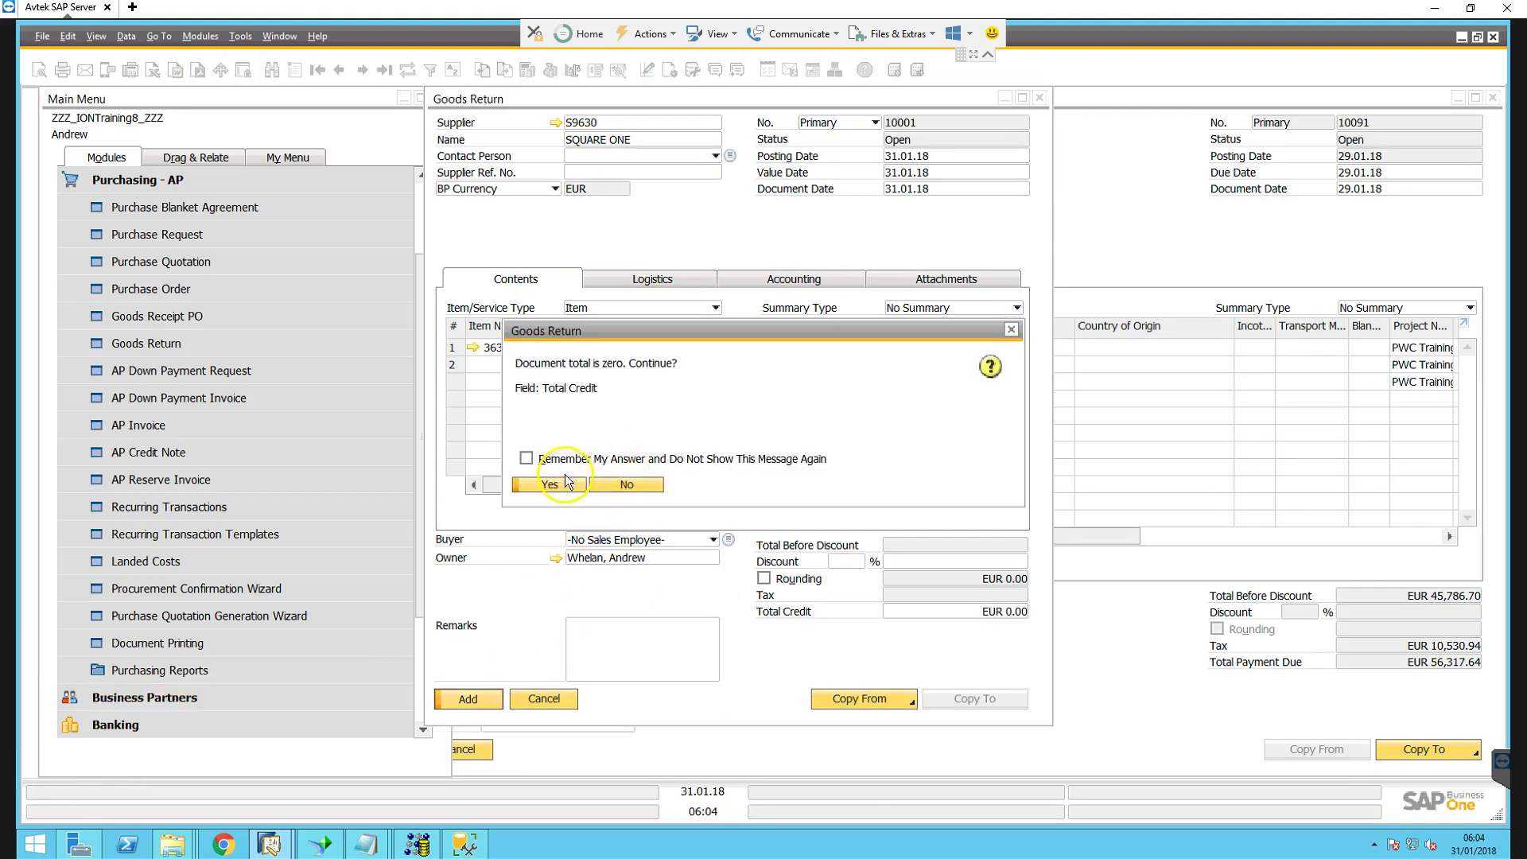
click(627, 484)
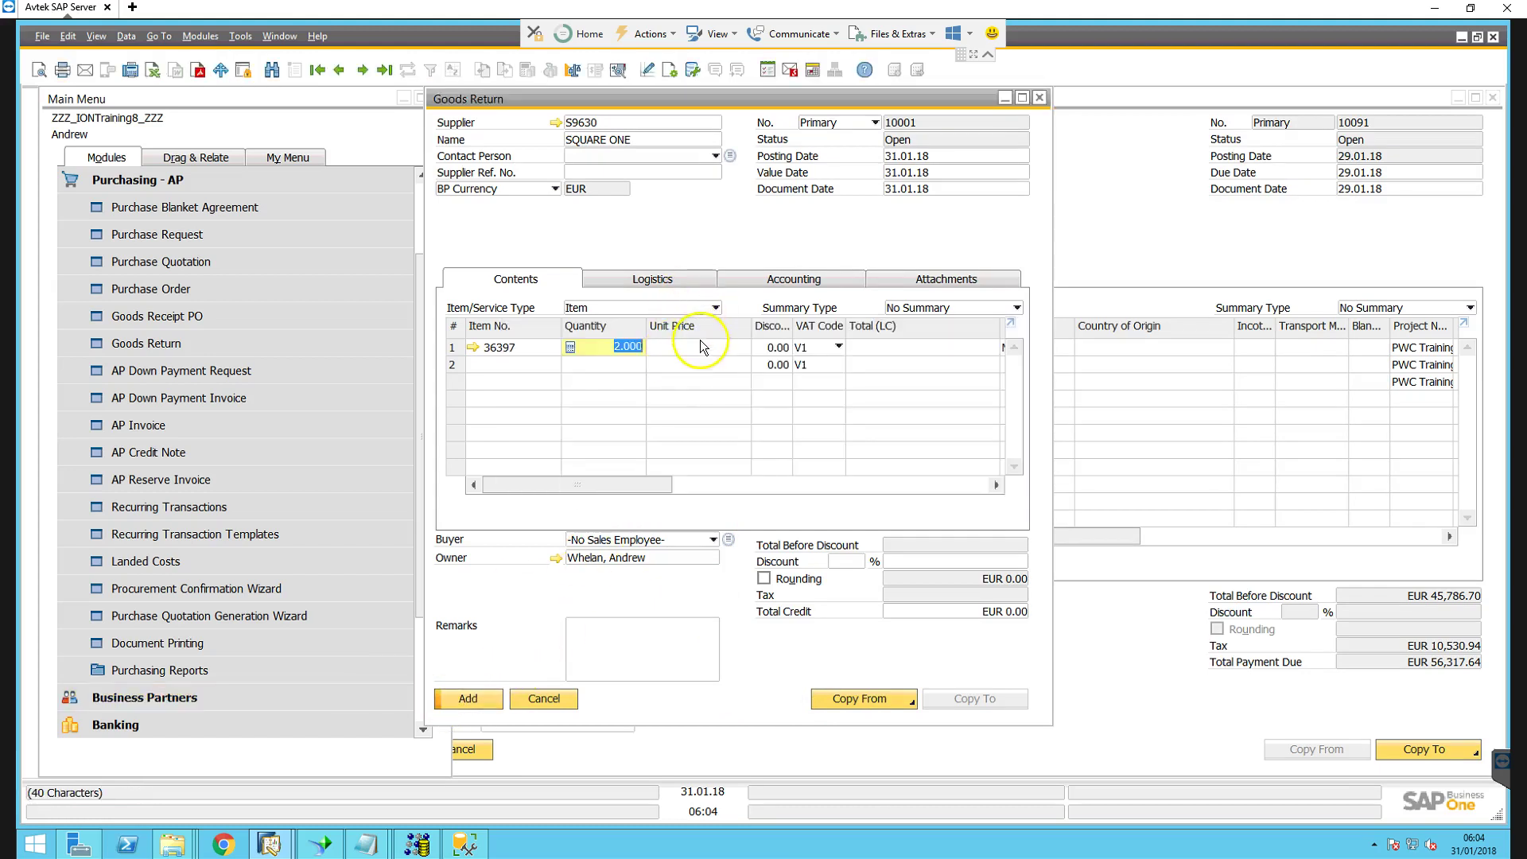
text(5)
key(Tab)
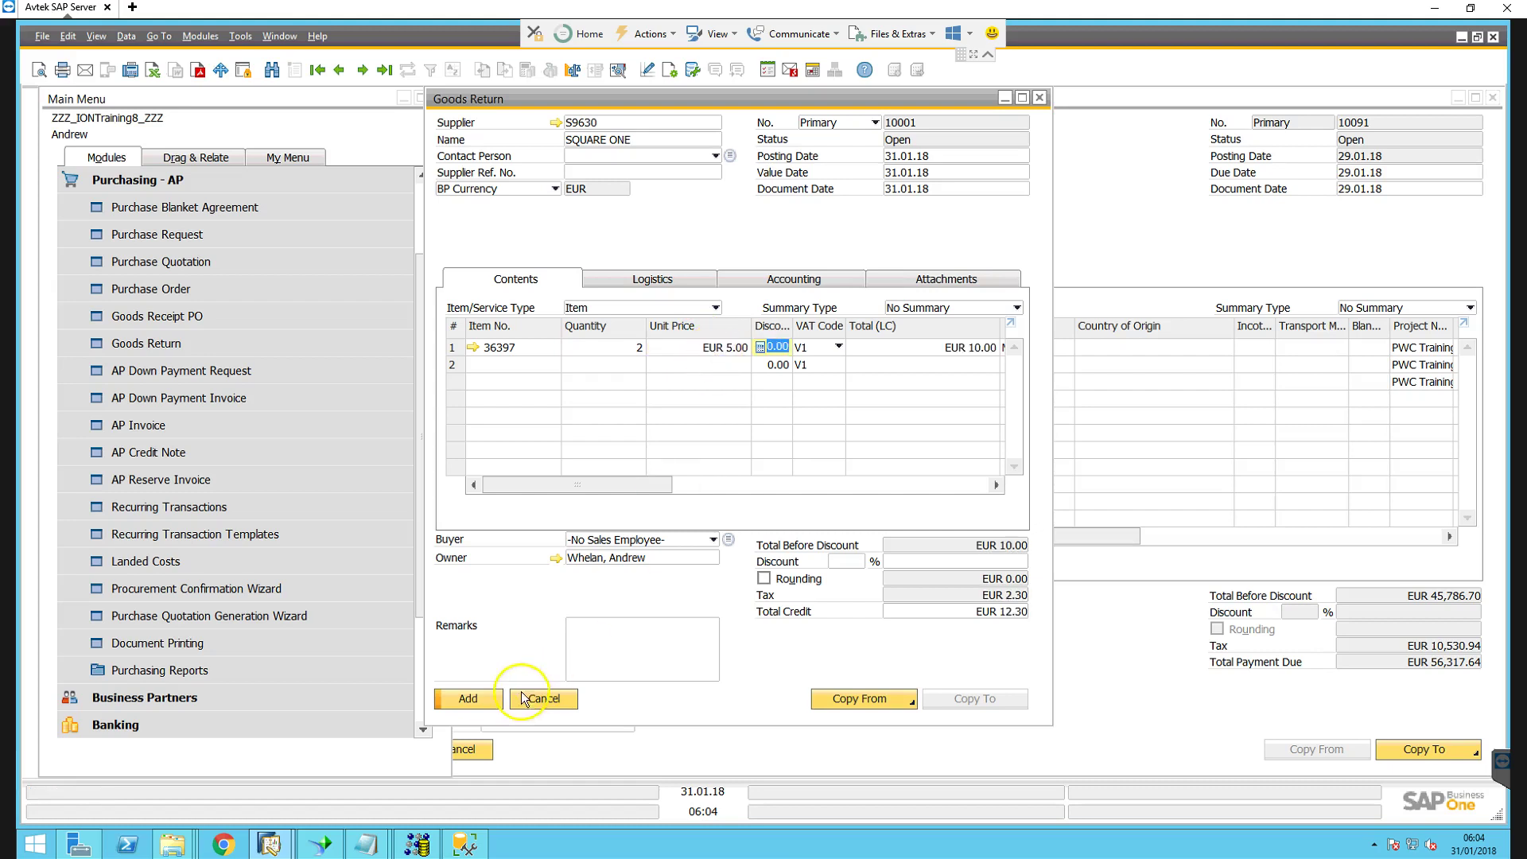
click(467, 699)
click(547, 461)
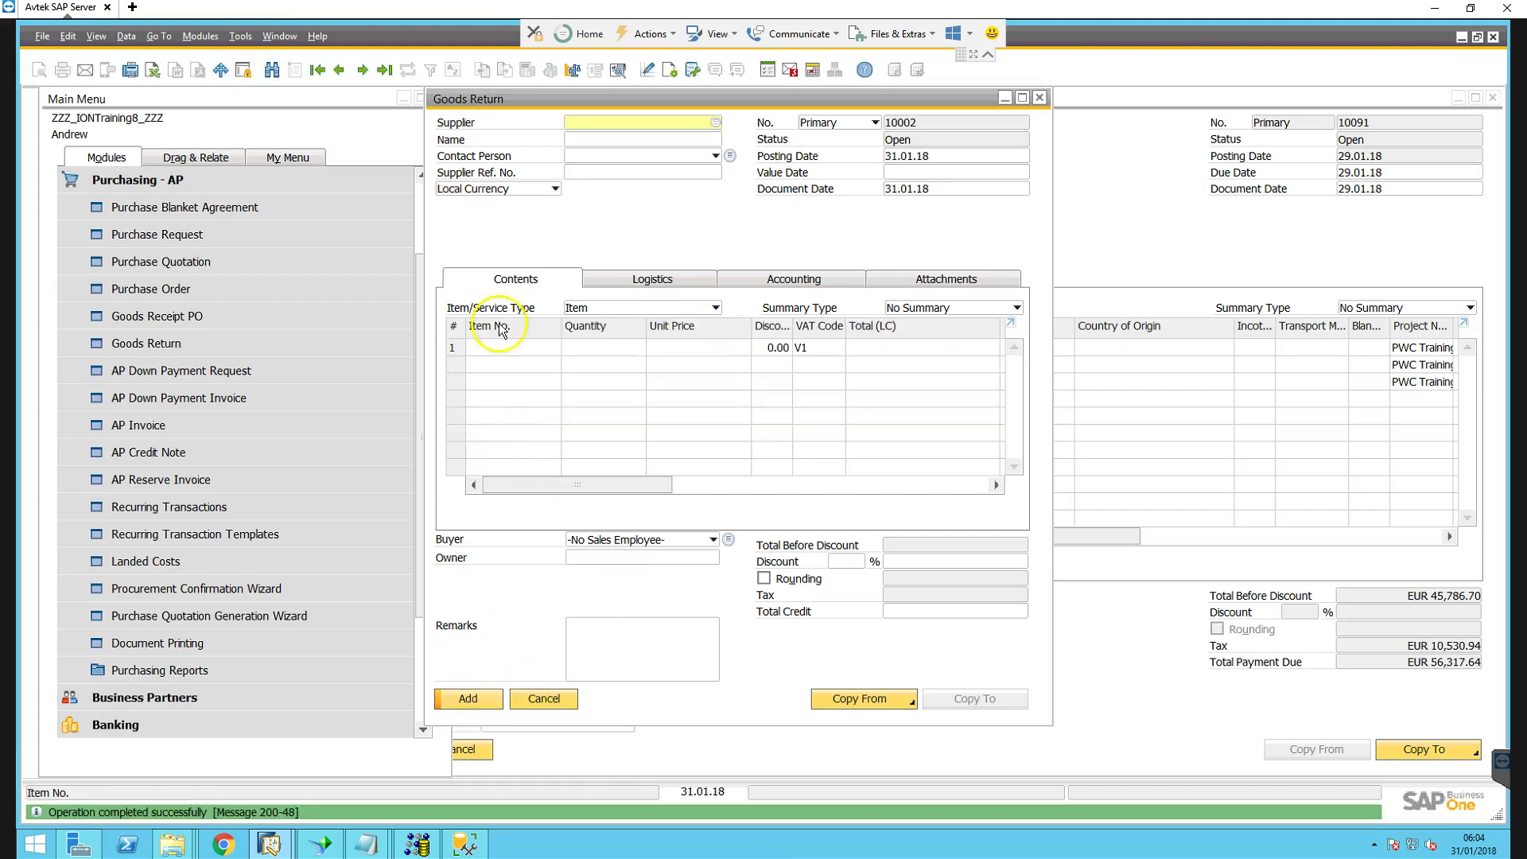
Bring up the goods return just added and view its relationship map.
click(339, 70)
right_click(596, 221)
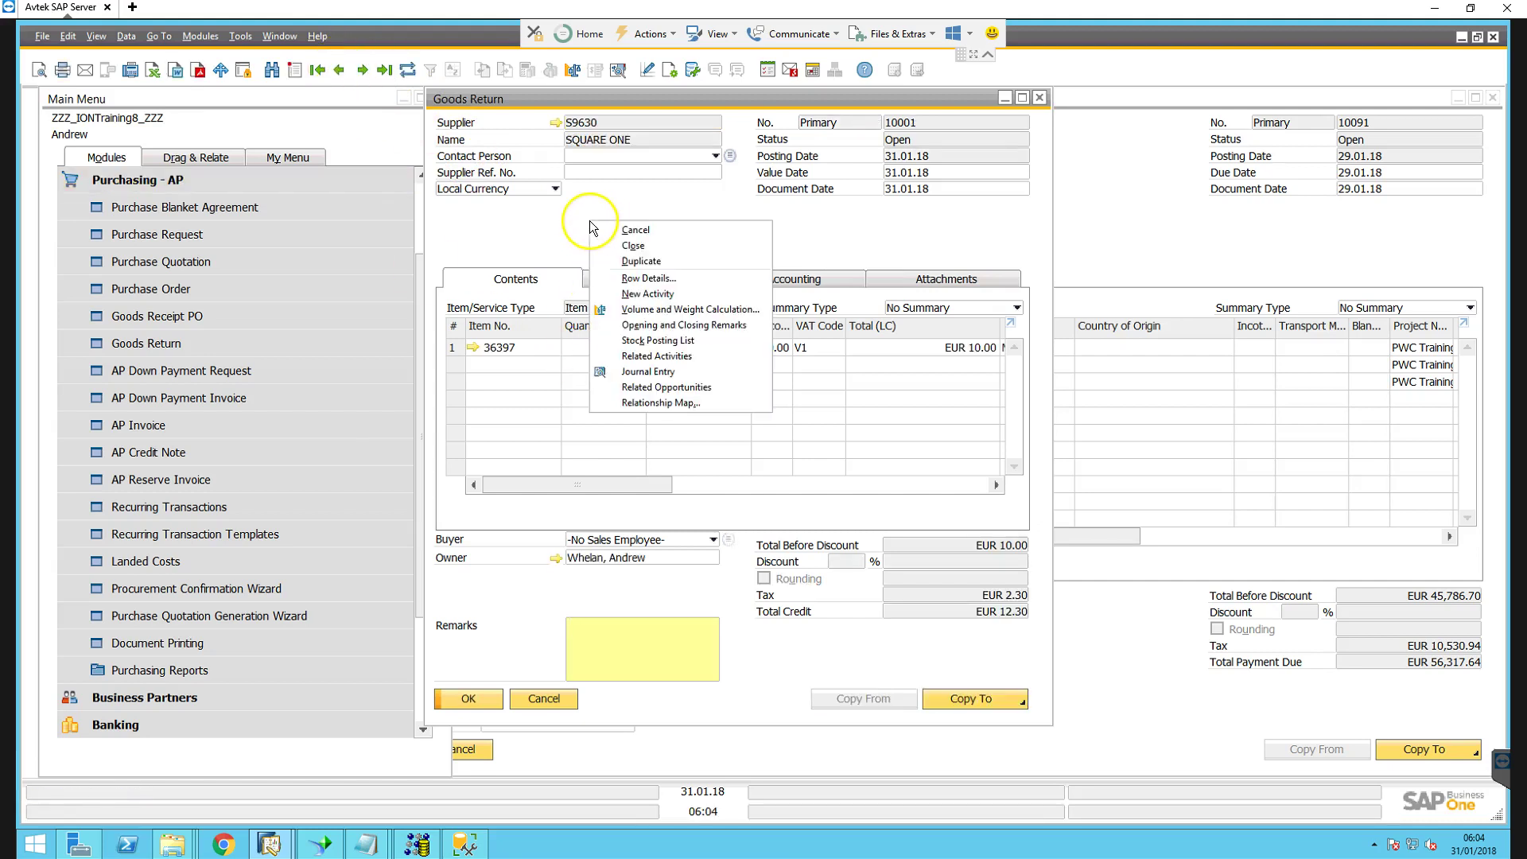
click(637, 403)
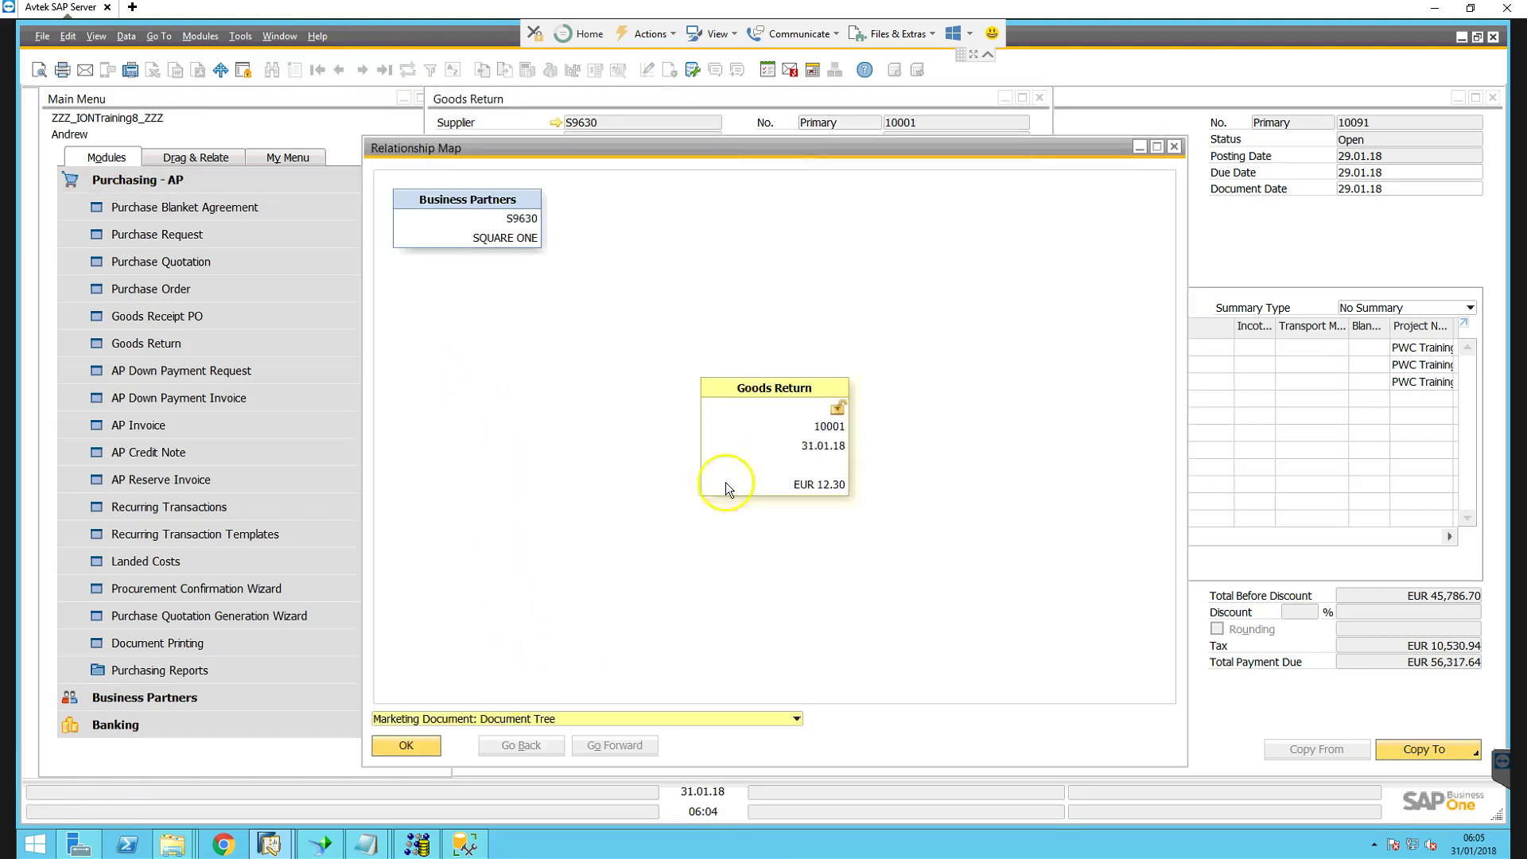
click(1174, 148)
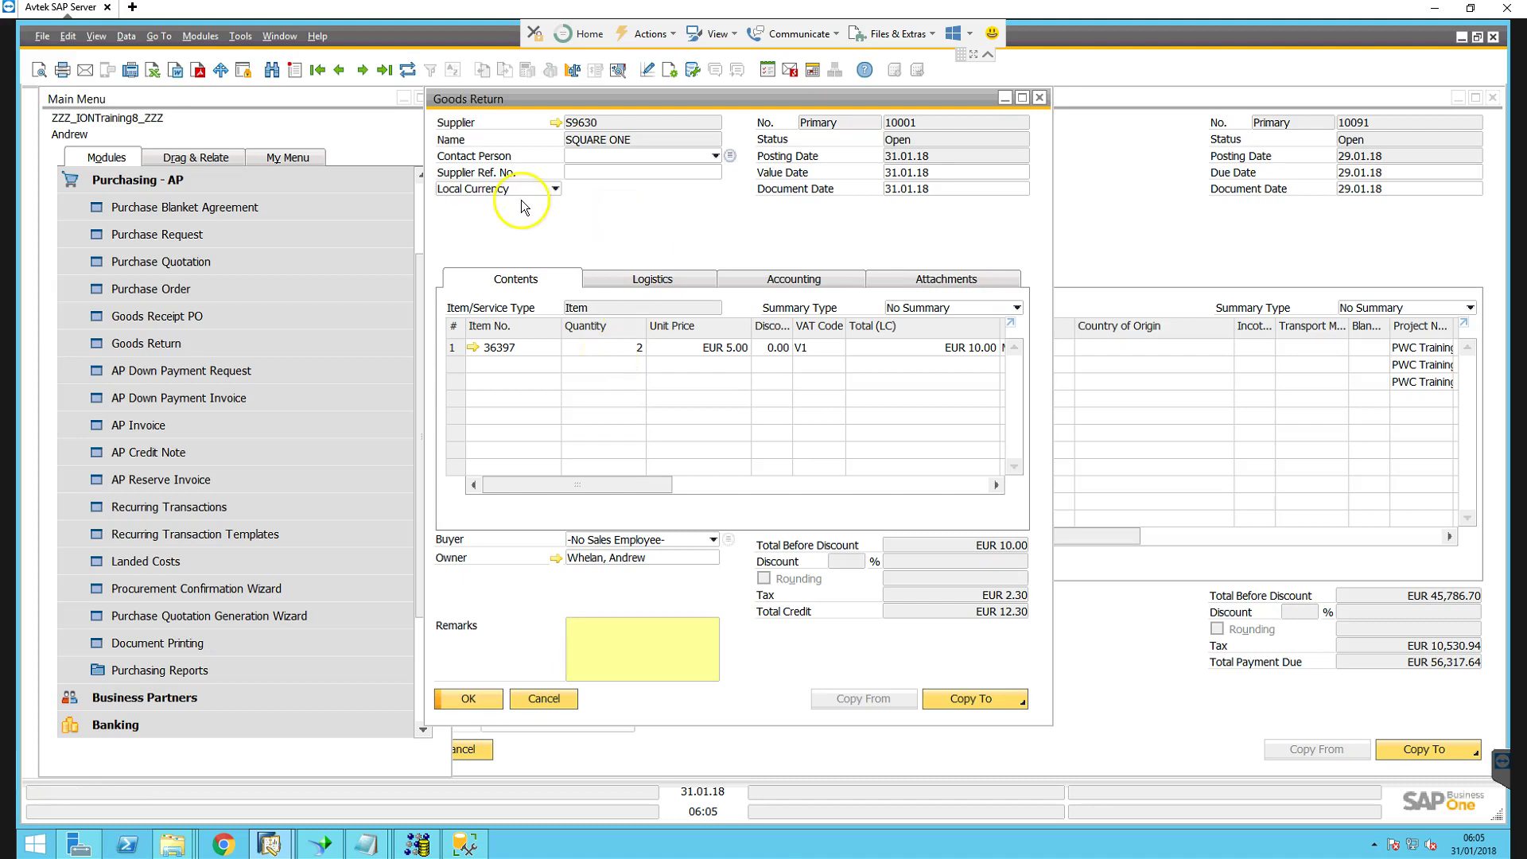
Run the Open Items List from the purchasing reports for Goods Return documents, review it and close it.
click(231, 671)
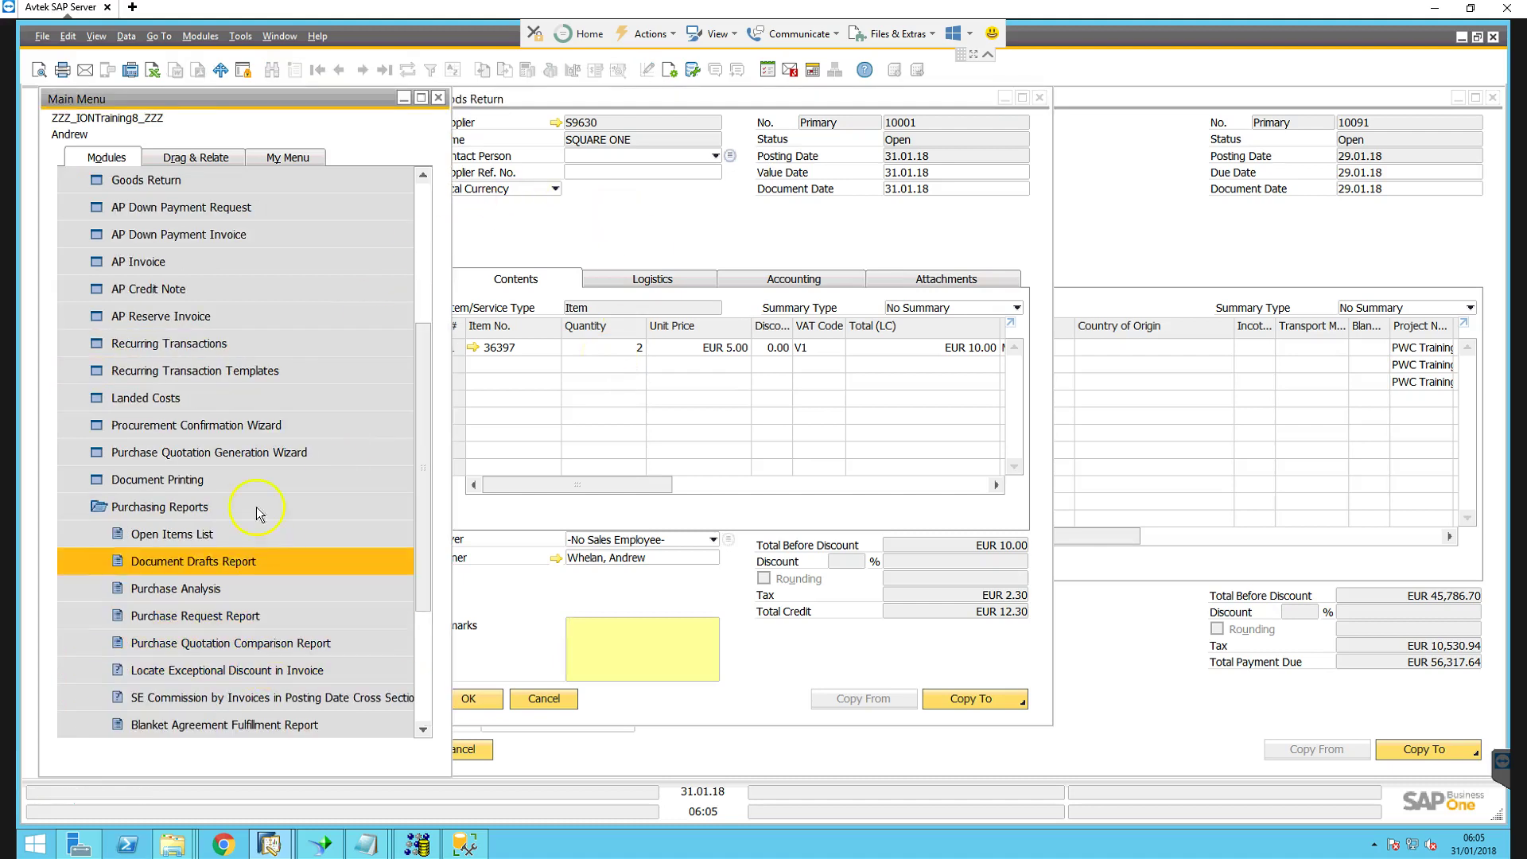
click(236, 541)
click(1314, 131)
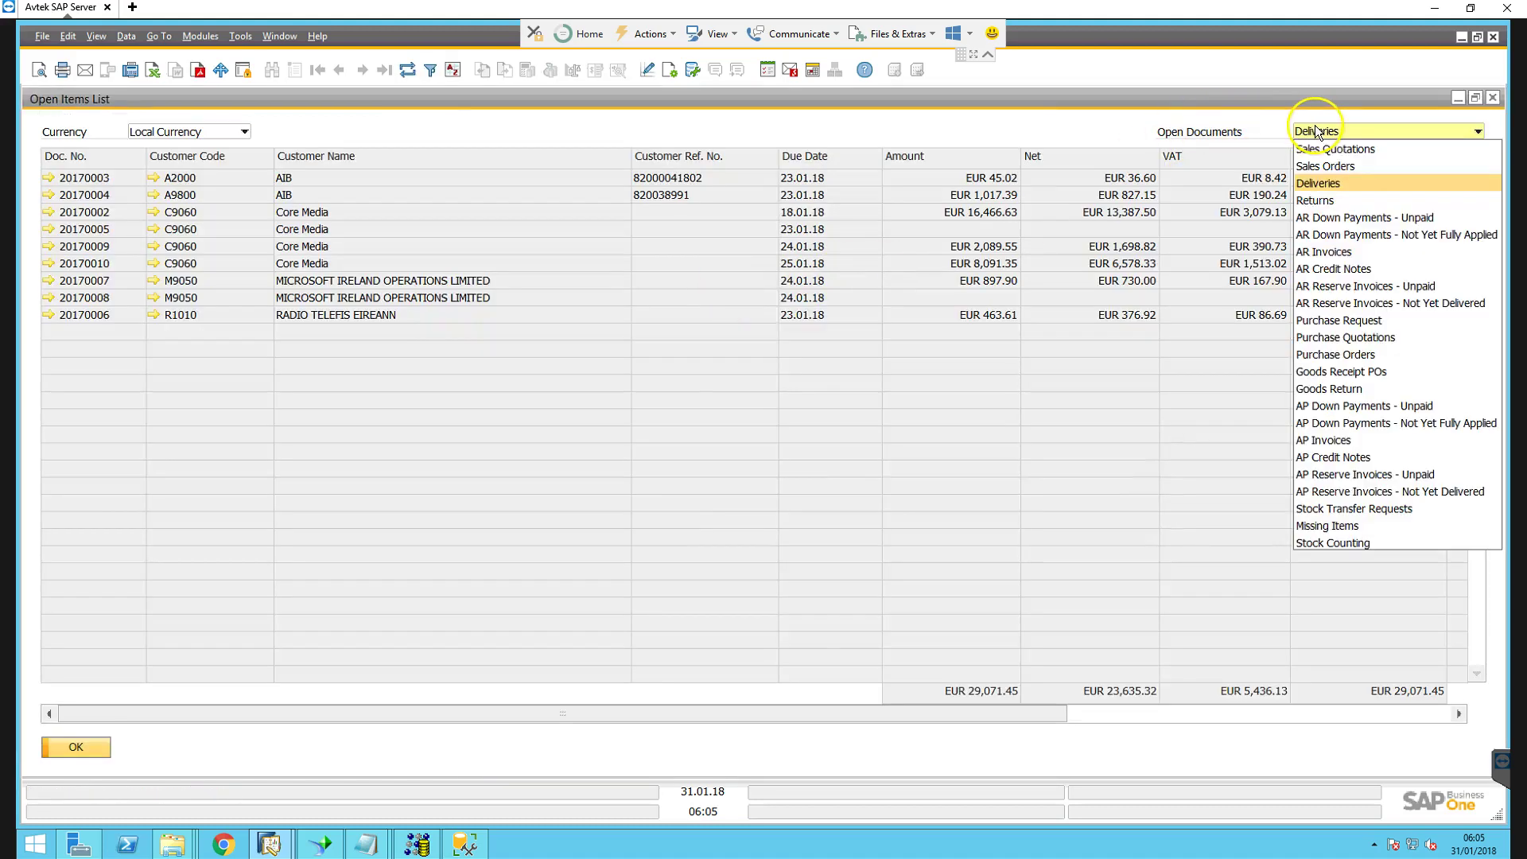
click(1333, 389)
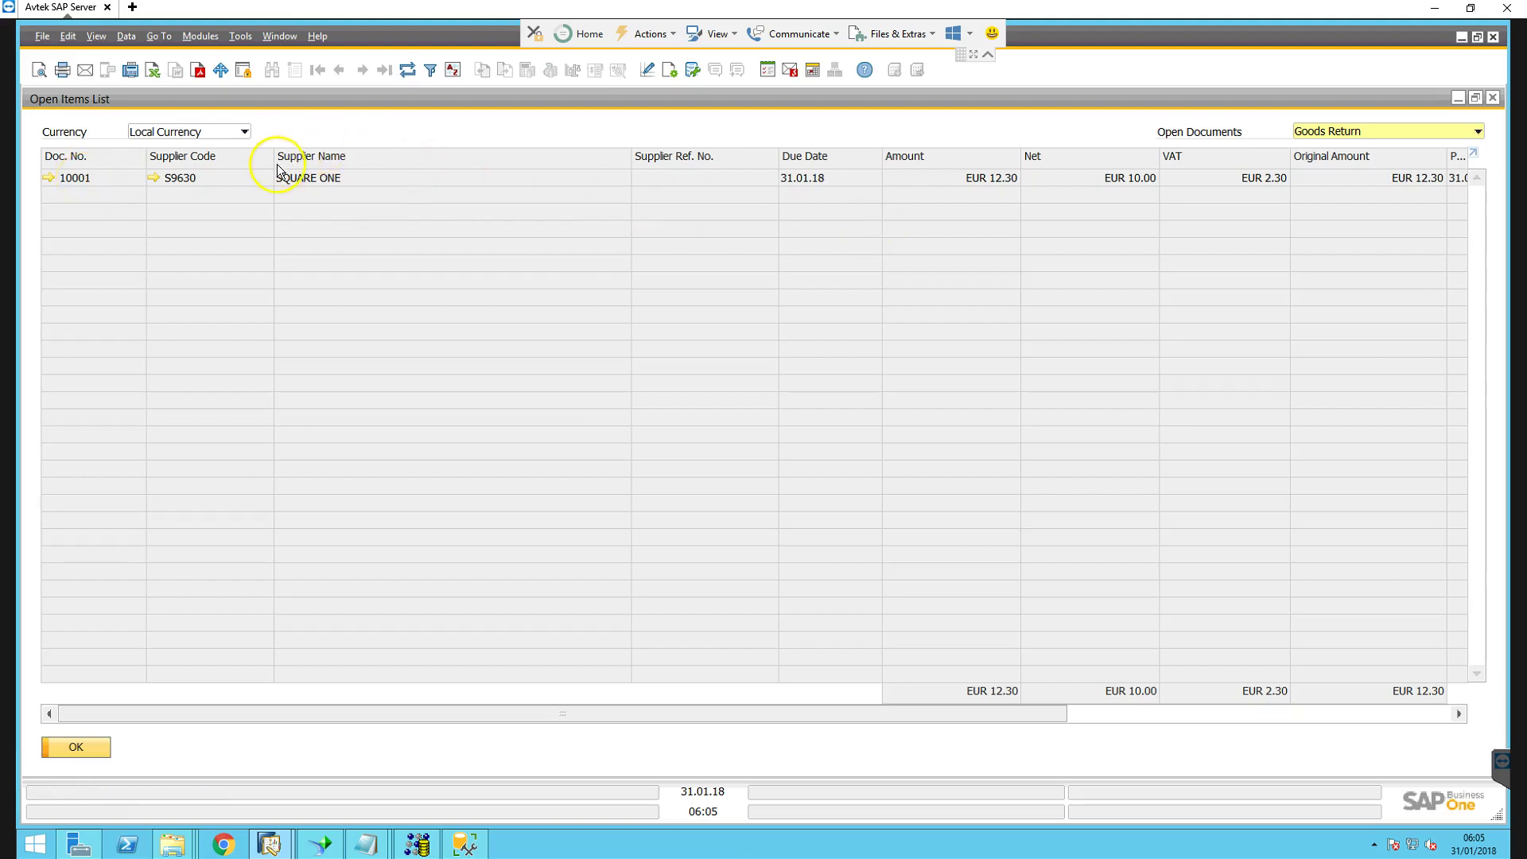
click(91, 747)
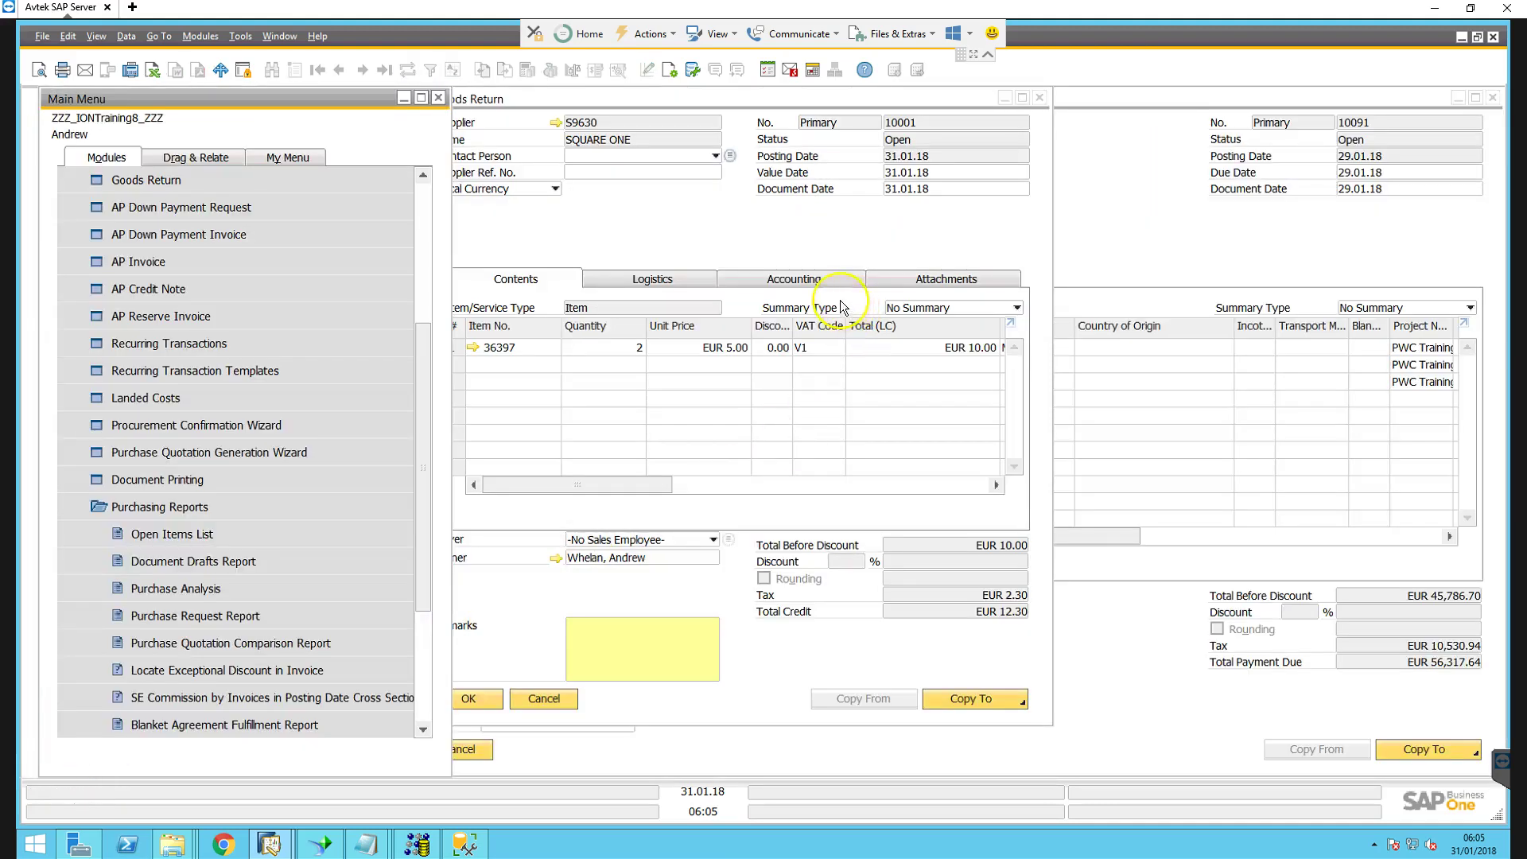